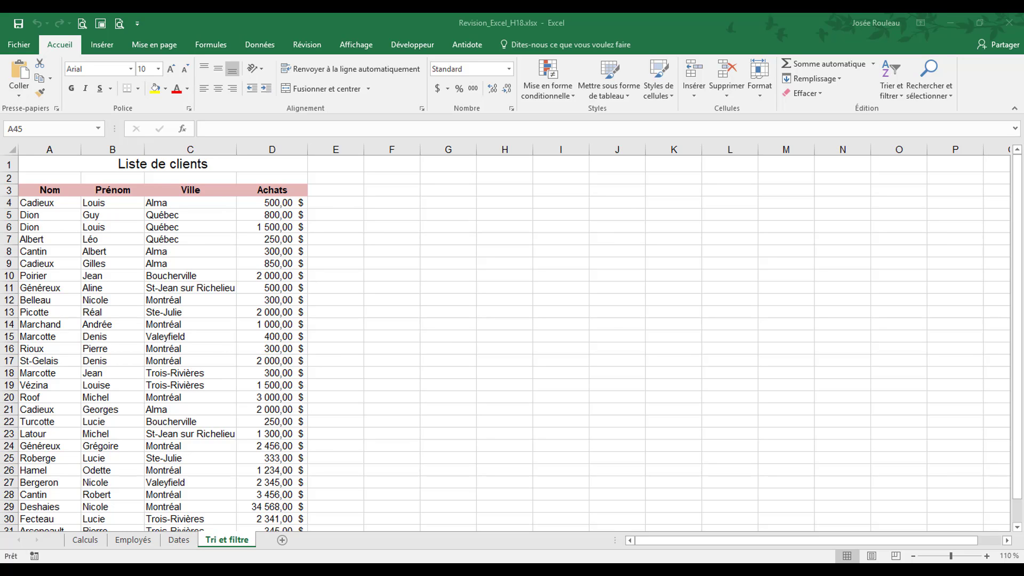
# Copy the Ville column header from C3 into cell F1 as the criteria heading
pyautogui.click(211, 189)
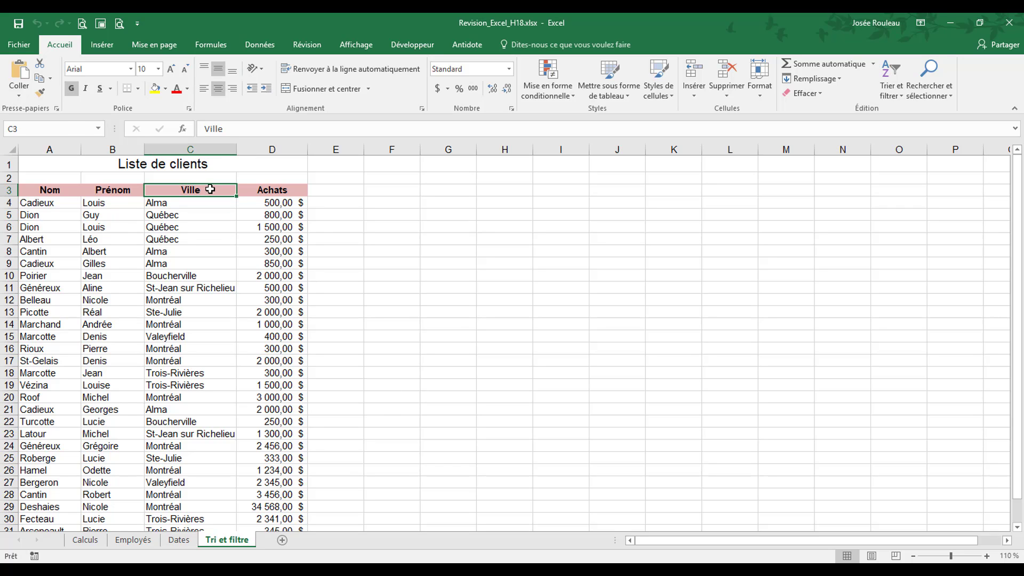
pyautogui.hotkey('ctrl', 'c')
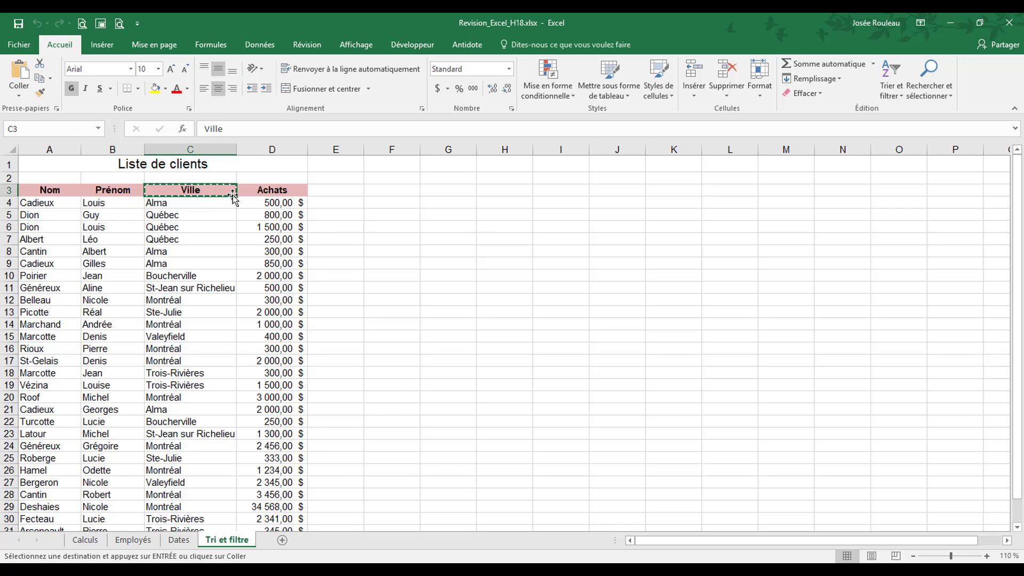
pyautogui.click(404, 163)
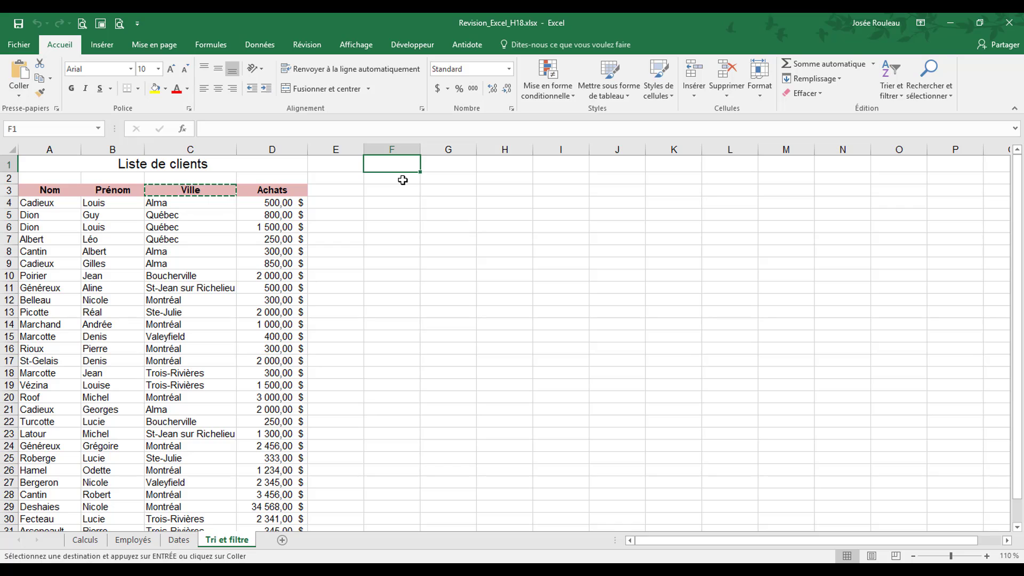
pyautogui.hotkey('ctrl', 'v')
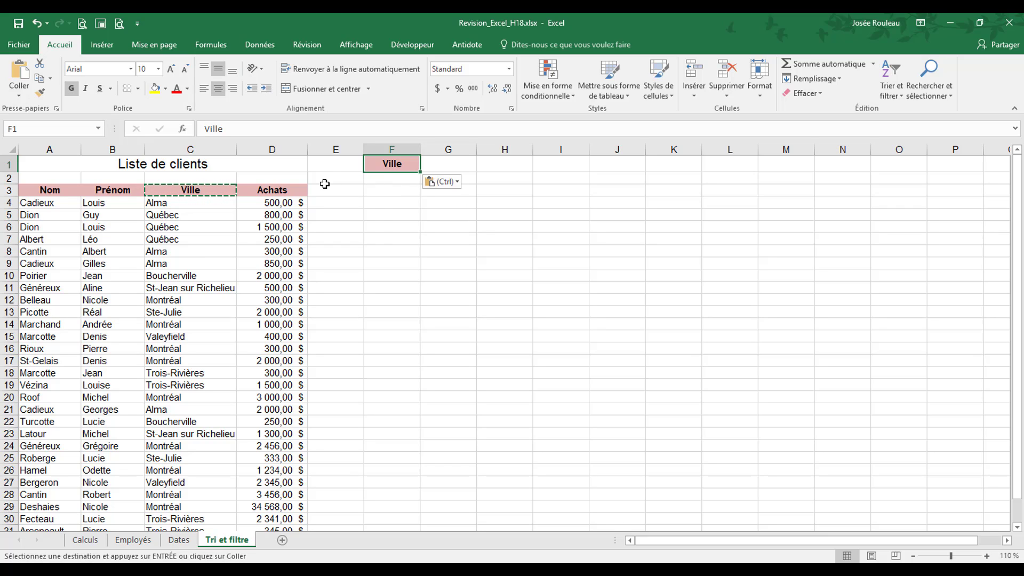
# Copy the cities Québec and Montréal from the Ville column into F2 and F3 under the criteria heading
pyautogui.click(205, 215)
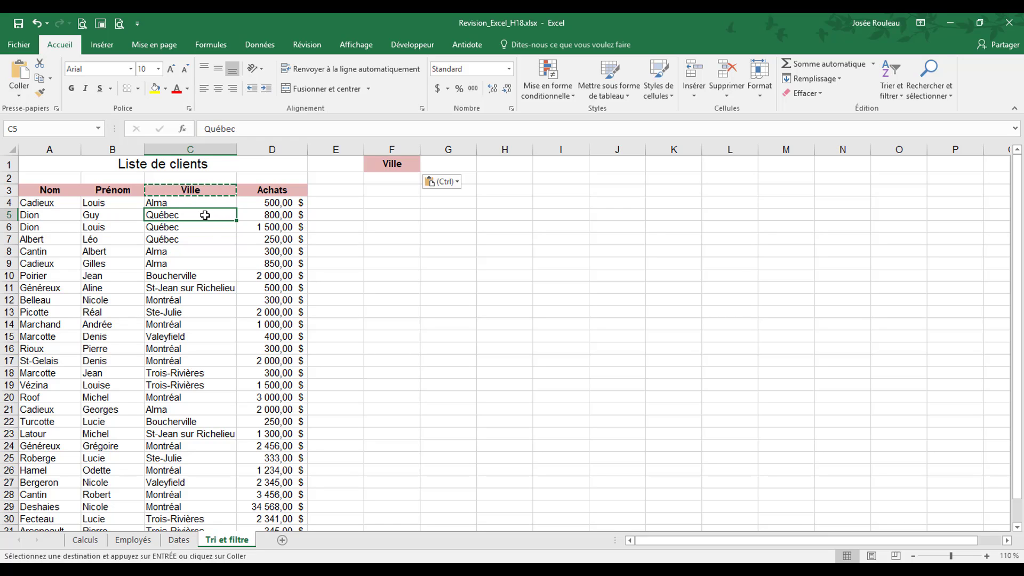
pyautogui.hotkey('ctrl', 'c')
pyautogui.click(400, 179)
pyautogui.hotkey('ctrl', 'v')
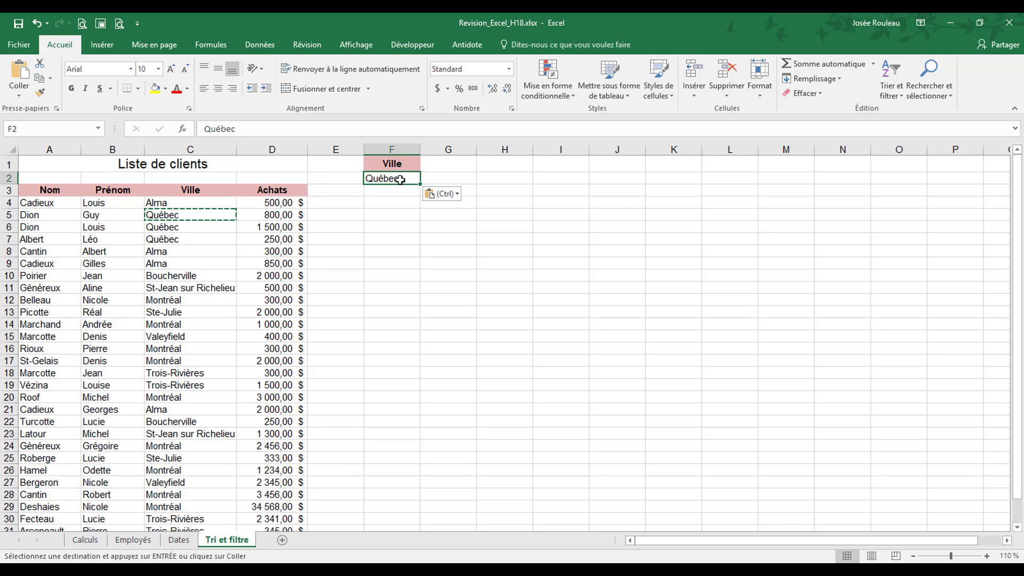
pyautogui.click(181, 326)
pyautogui.hotkey('ctrl', 'c')
pyautogui.click(398, 191)
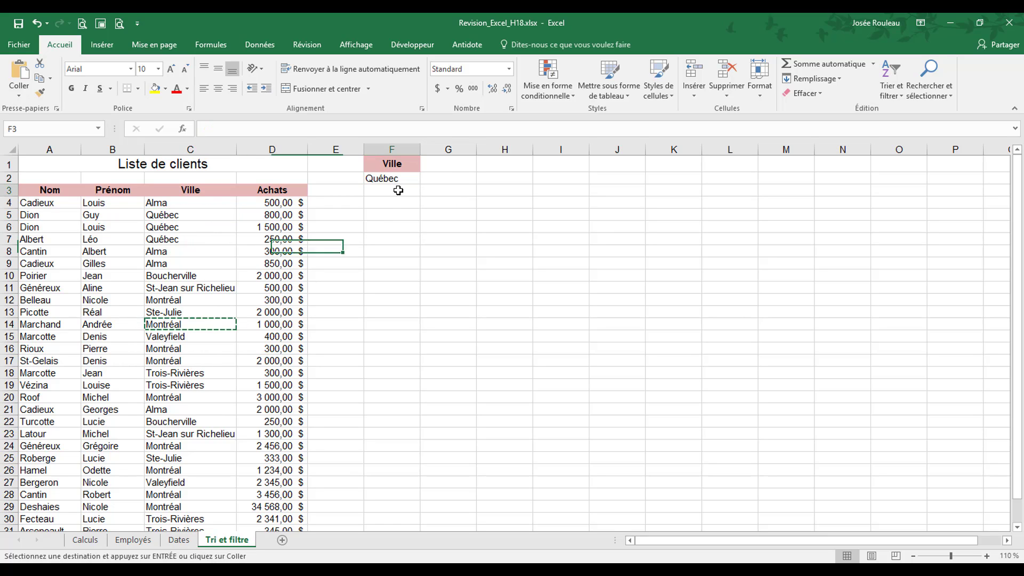
pyautogui.hotkey('ctrl', 'v')
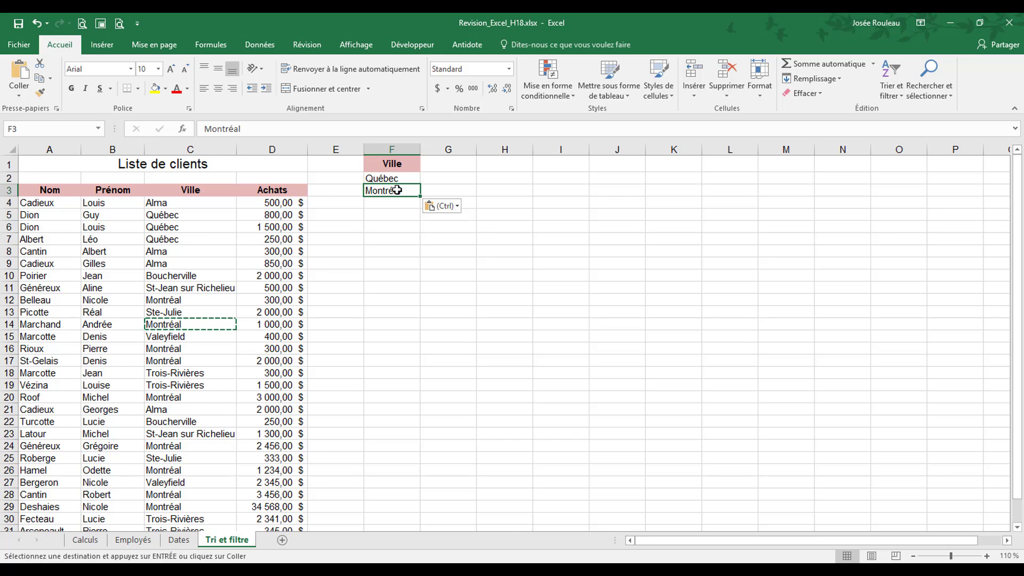
pyautogui.click(404, 225)
pyautogui.click(418, 249)
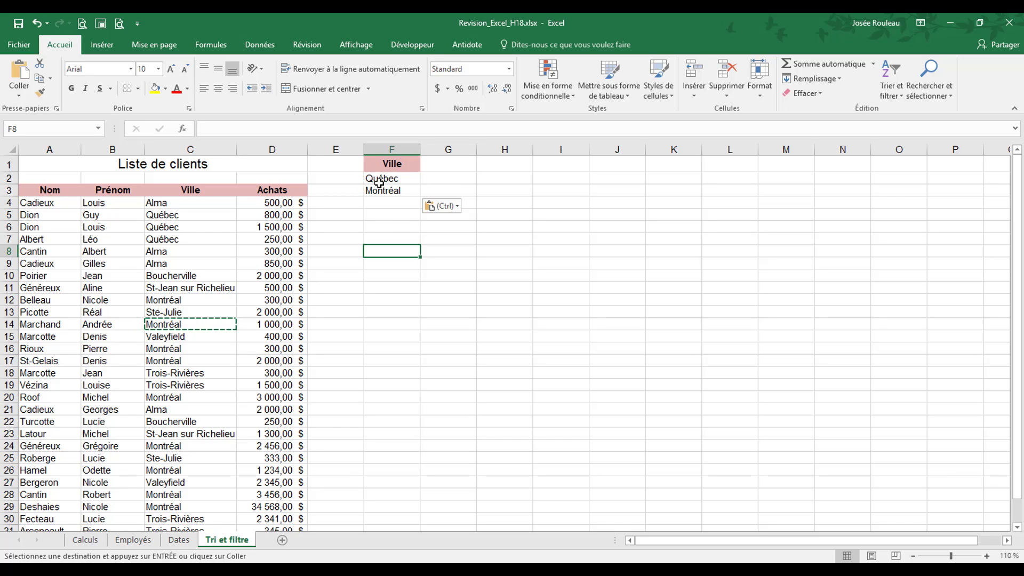
pyautogui.press('Escape')
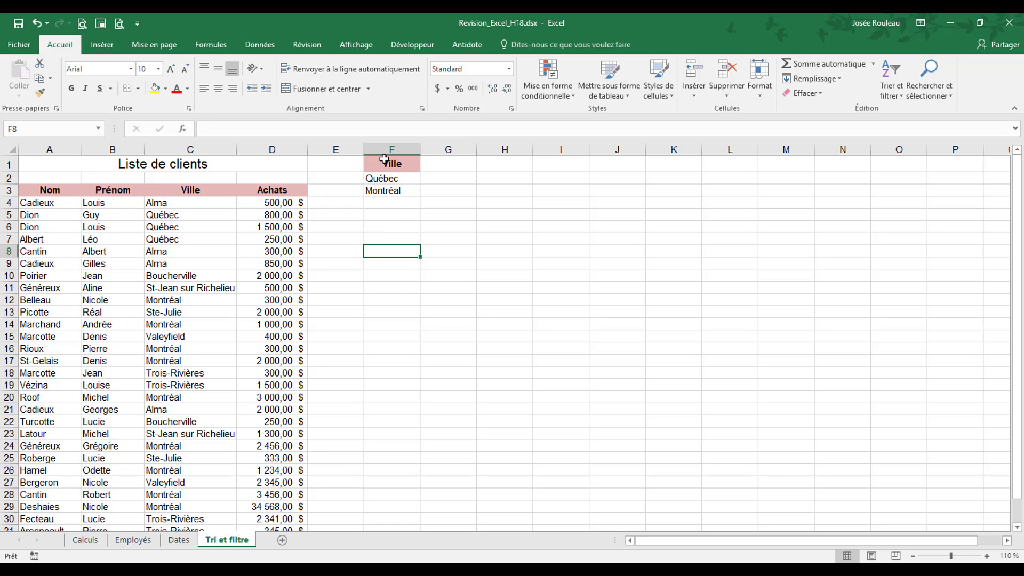
# Set up an advanced filter that copies to another location, with A3:D32 as the list range
pyautogui.click(268, 48)
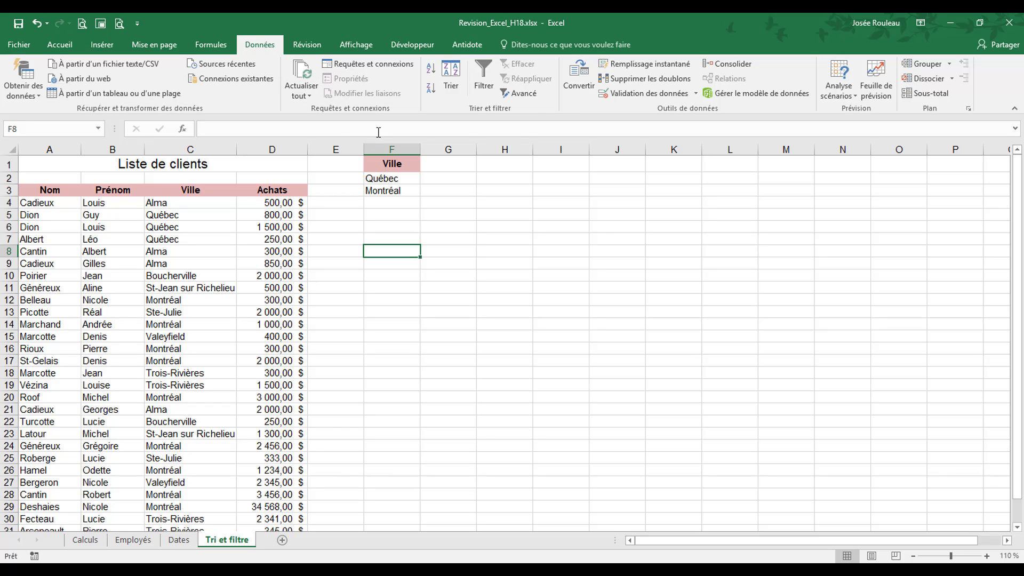
pyautogui.click(515, 96)
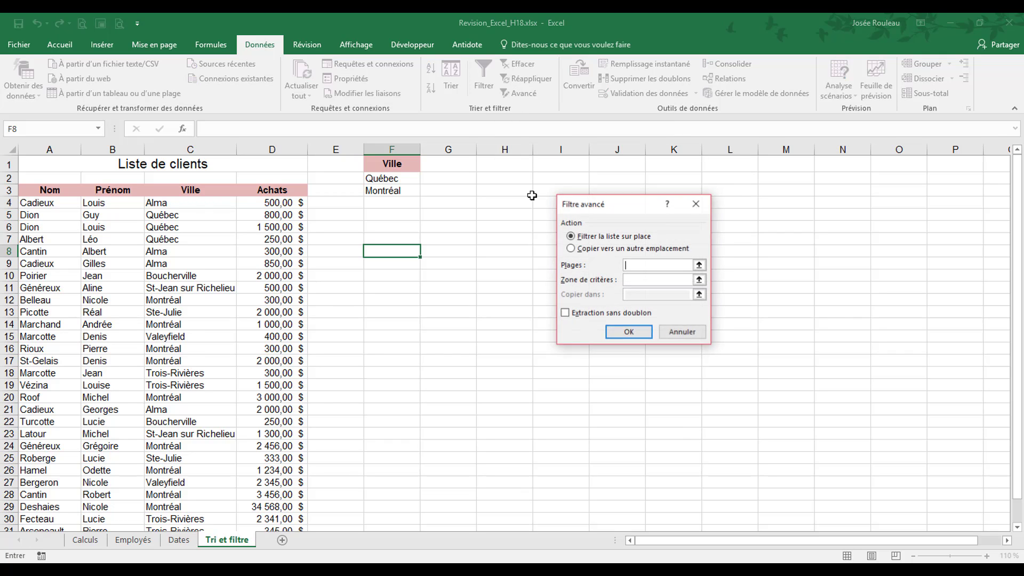
pyautogui.moveTo(621, 205); pyautogui.dragTo(565, 169)
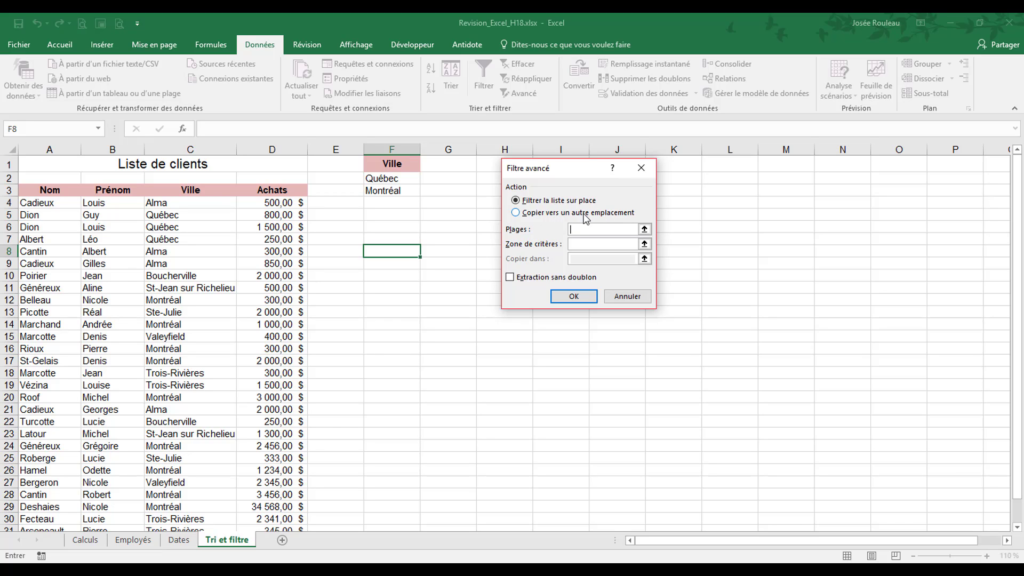
pyautogui.click(516, 213)
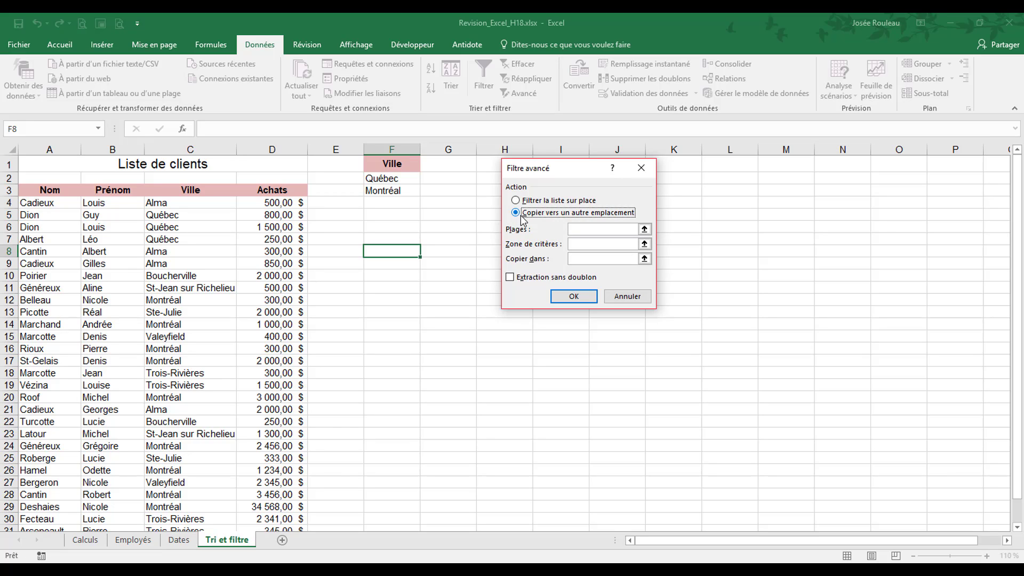
pyautogui.click(576, 230)
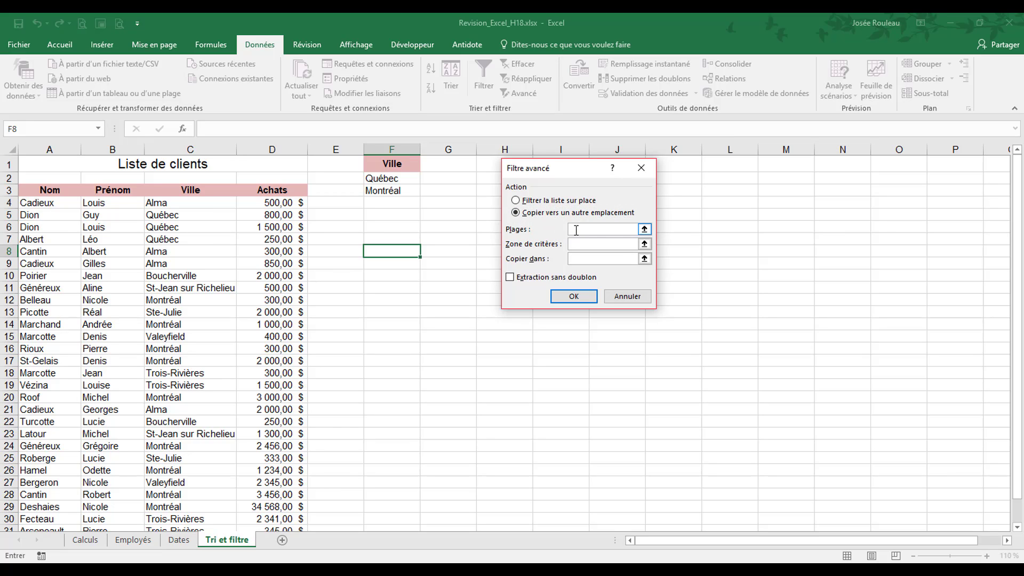
pyautogui.click(645, 230)
pyautogui.moveTo(66, 191); pyautogui.dragTo(272, 500)
pyautogui.scroll(1, 736, 261)
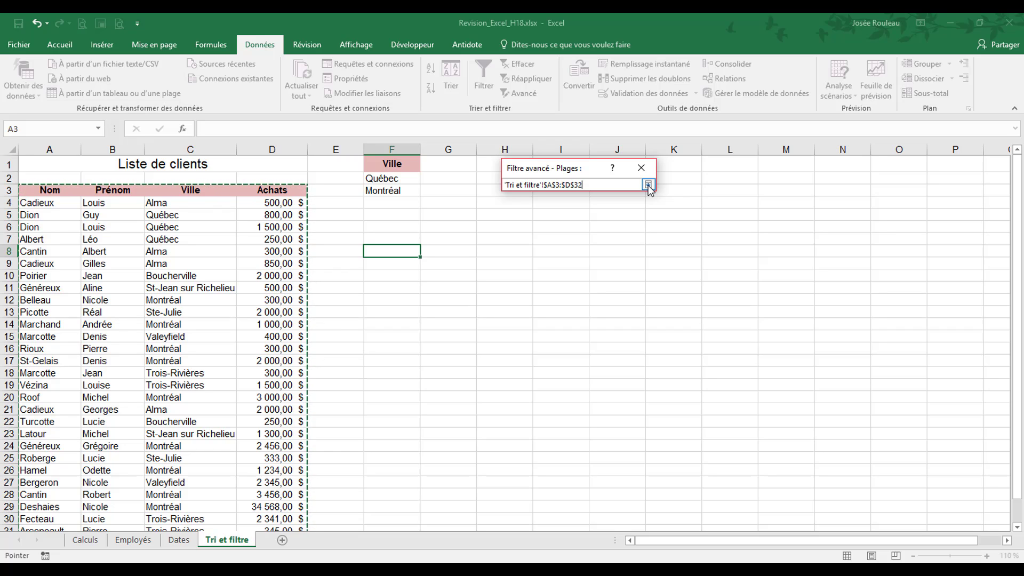
pyautogui.click(648, 184)
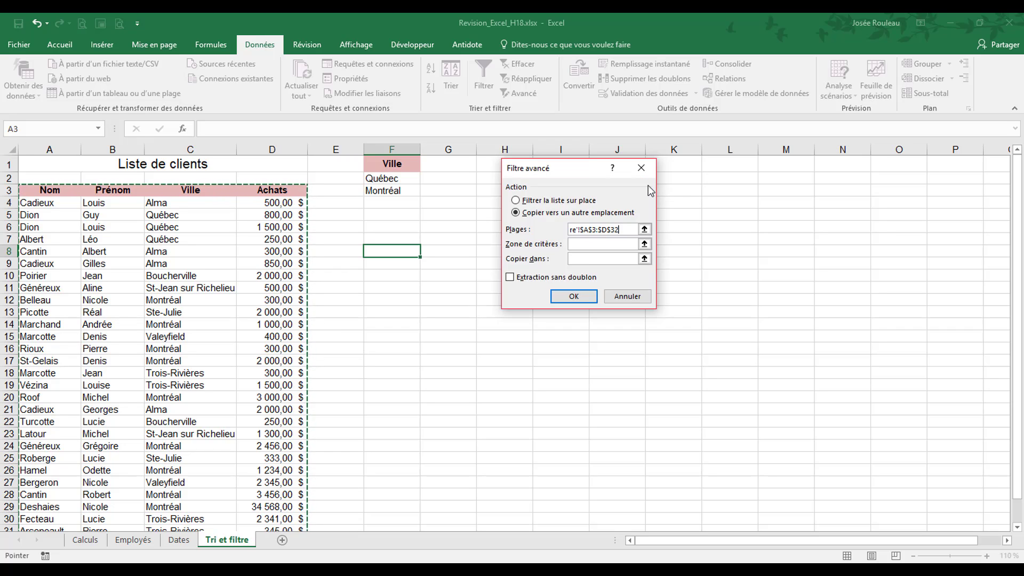
# Set the advanced filter's criteria range to F1:F3
pyautogui.click(604, 244)
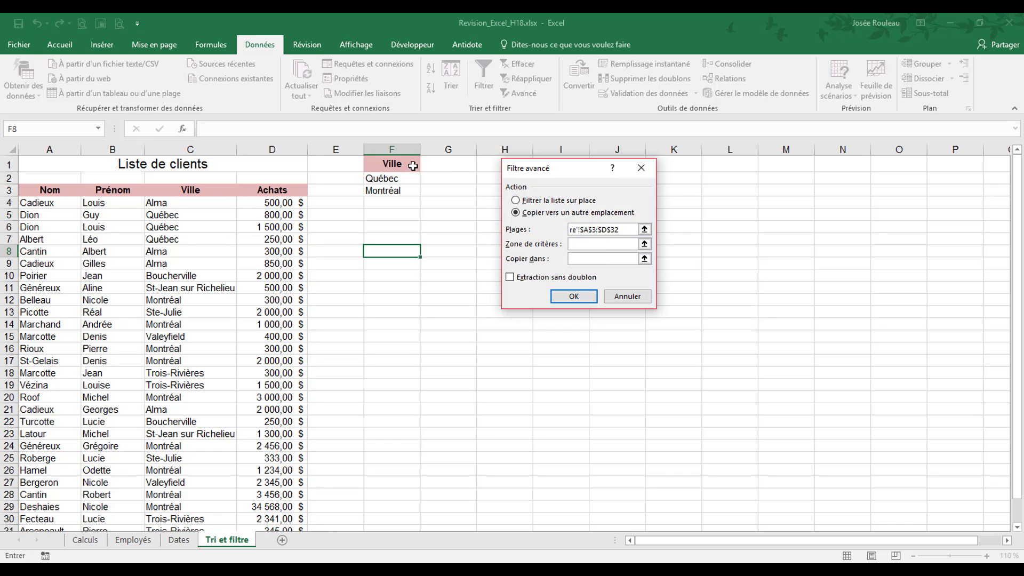
pyautogui.click(645, 244)
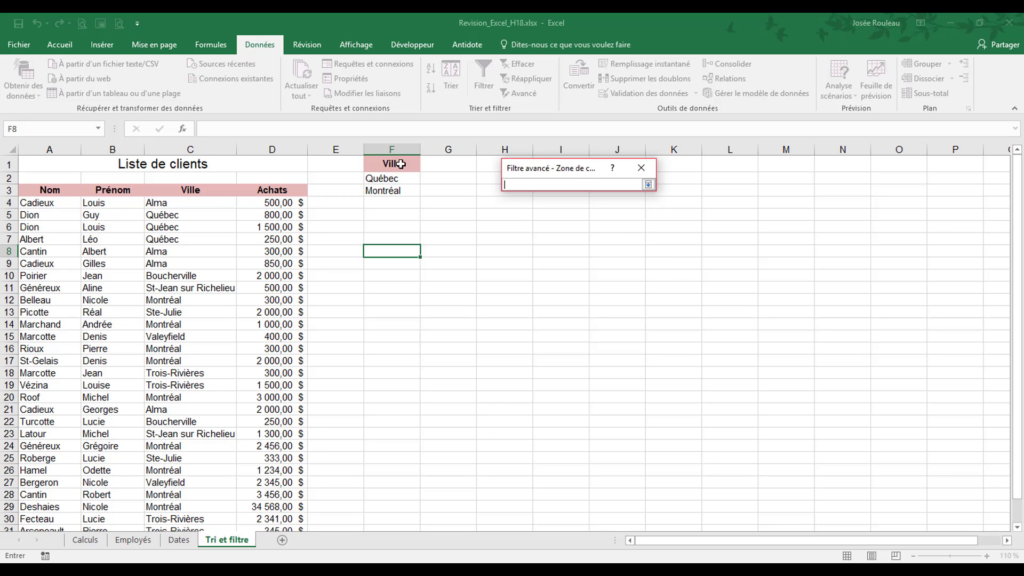
pyautogui.moveTo(399, 163); pyautogui.dragTo(388, 192)
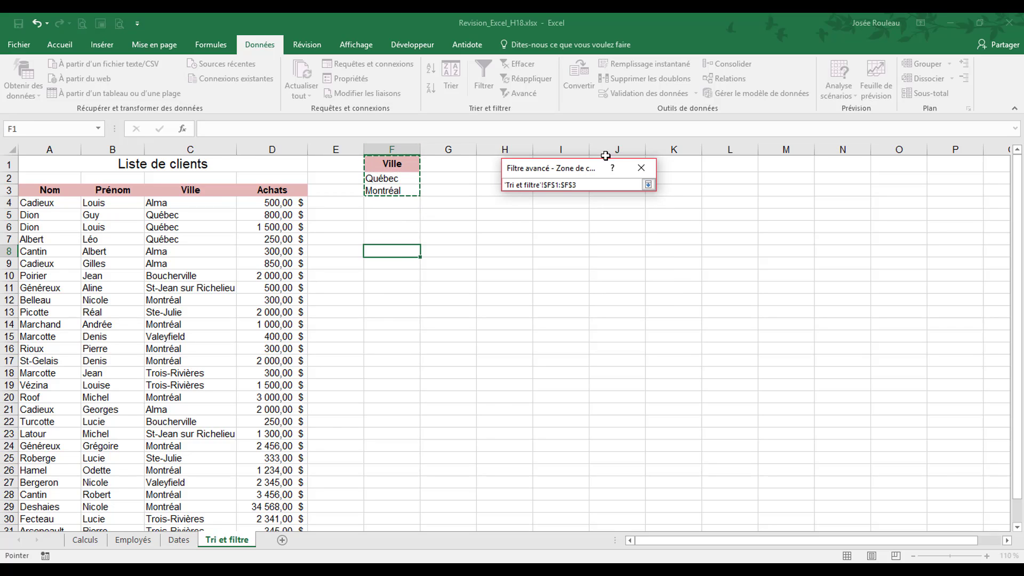
pyautogui.click(649, 185)
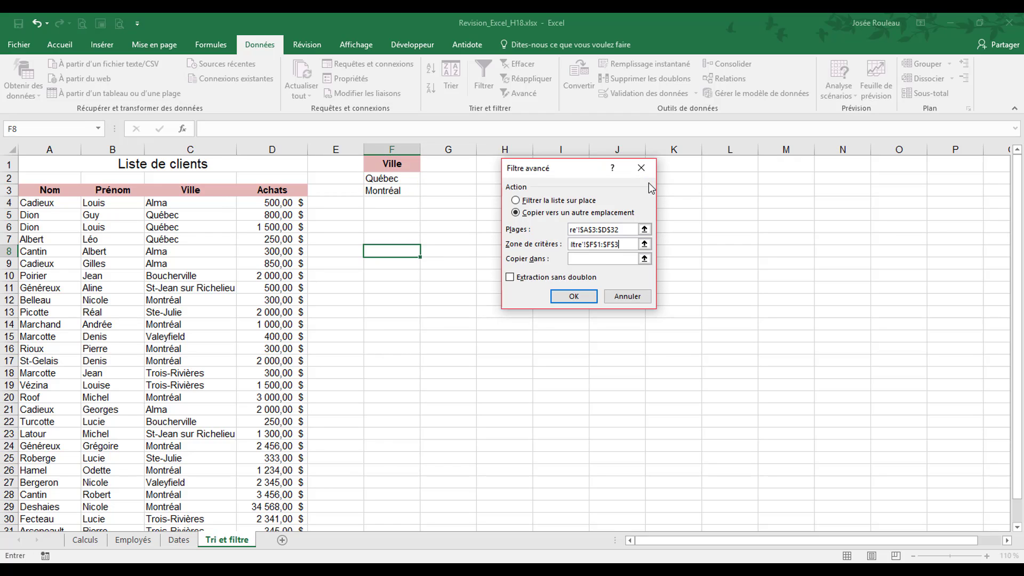
# Set the filter's copy destination to cell A45 and run the extraction
pyautogui.click(587, 257)
pyautogui.click(644, 258)
pyautogui.scroll(-6, 73, 356)
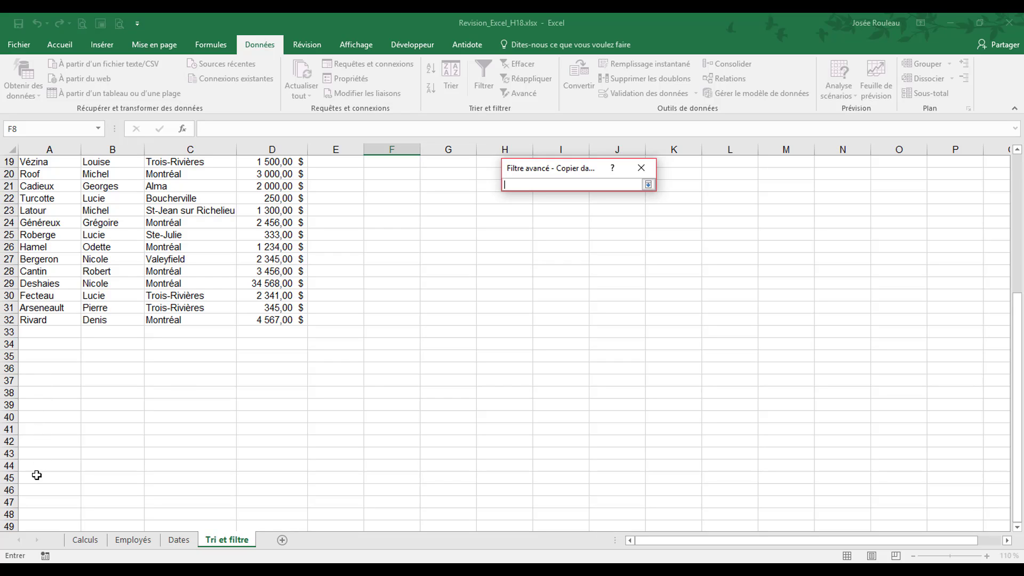
pyautogui.click(38, 476)
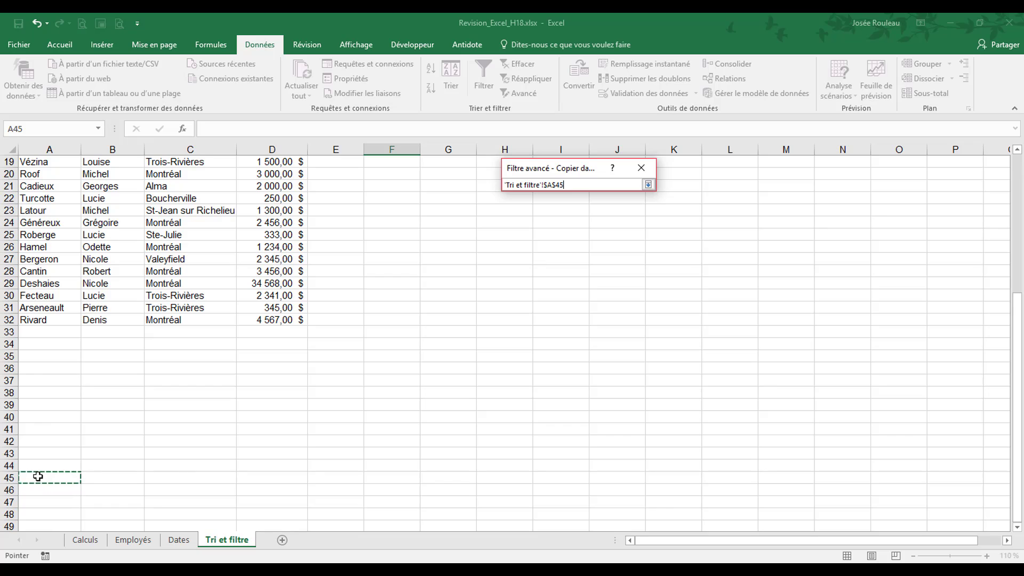
pyautogui.click(647, 185)
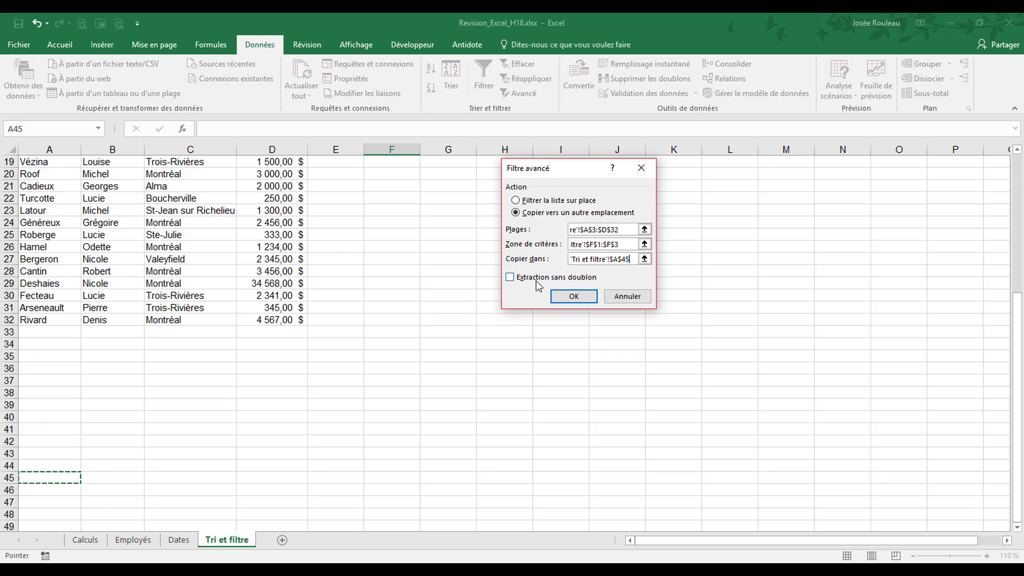
pyautogui.click(569, 297)
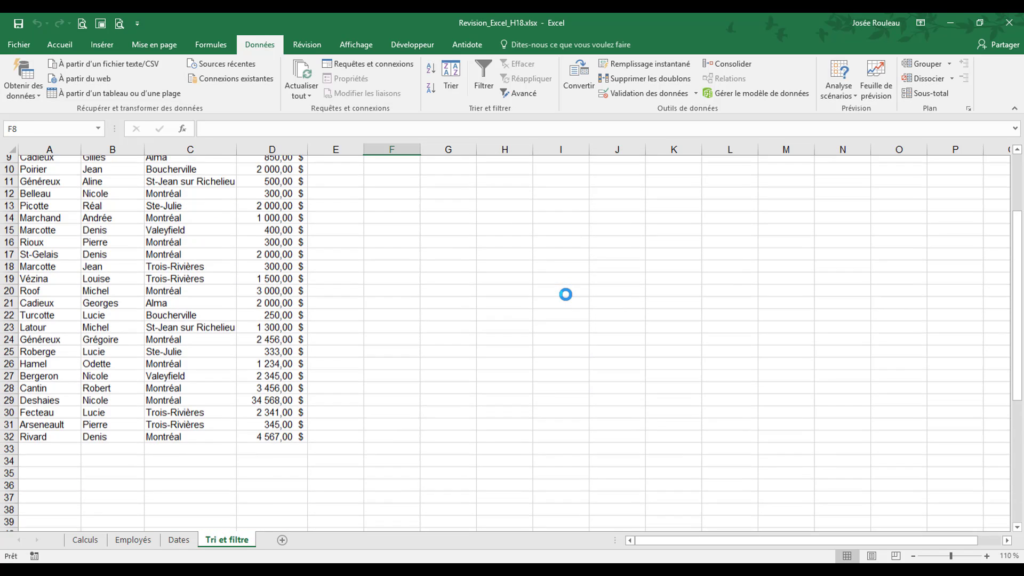
# Examine the extracted client list starting at row 45 and compare it with the source list and its criteria
pyautogui.scroll(-6, 436, 291)
pyautogui.scroll(-4, 436, 291)
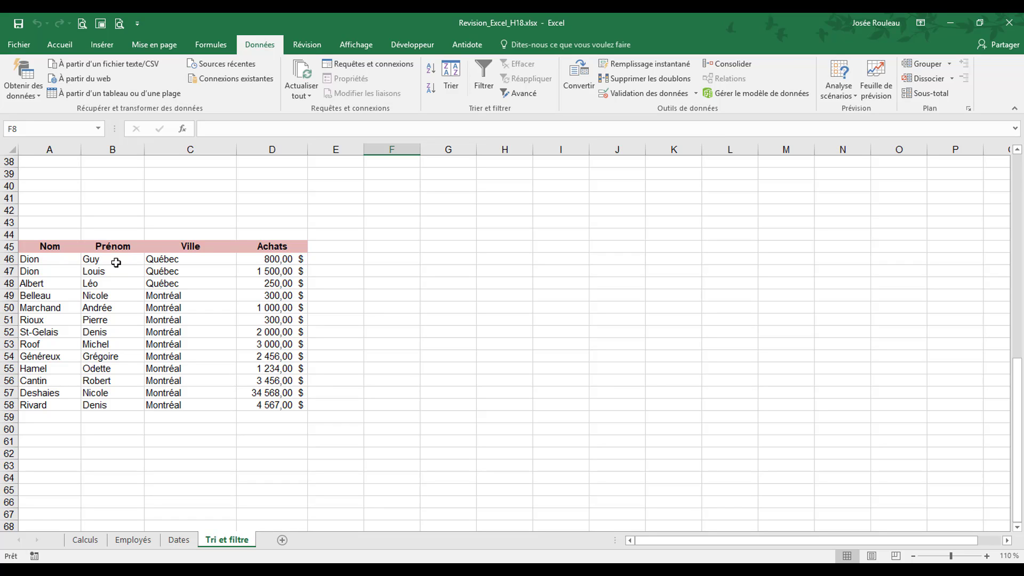
pyautogui.moveTo(50, 258); pyautogui.dragTo(48, 406)
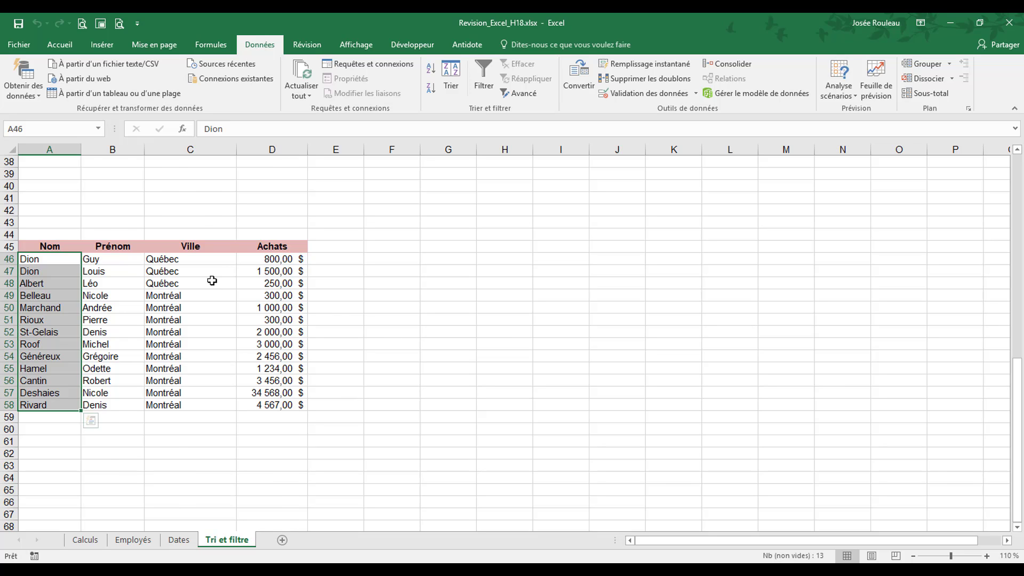
pyautogui.scroll(12, 208, 278)
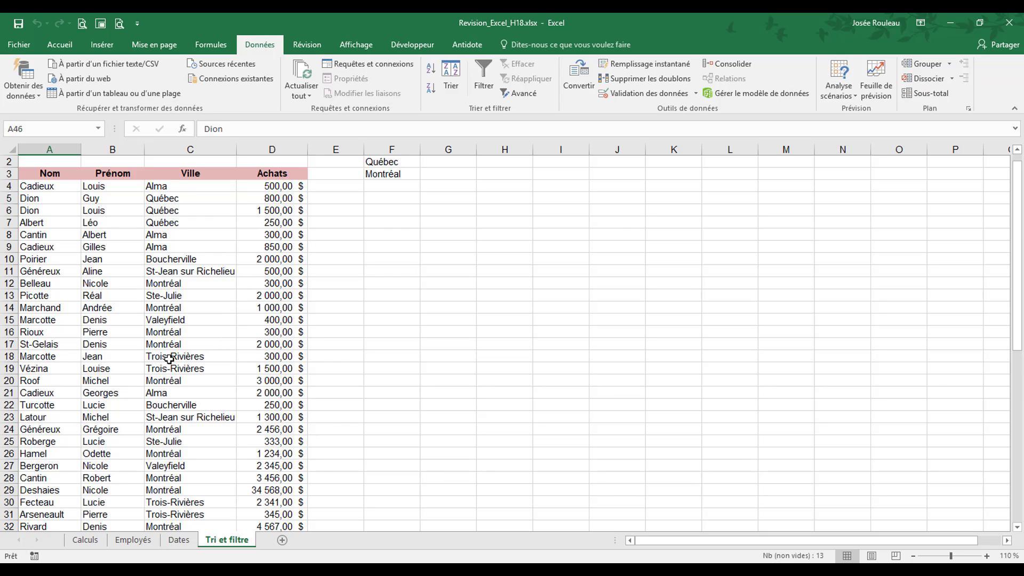
pyautogui.scroll(-5, 213, 349)
pyautogui.scroll(-8, 194, 365)
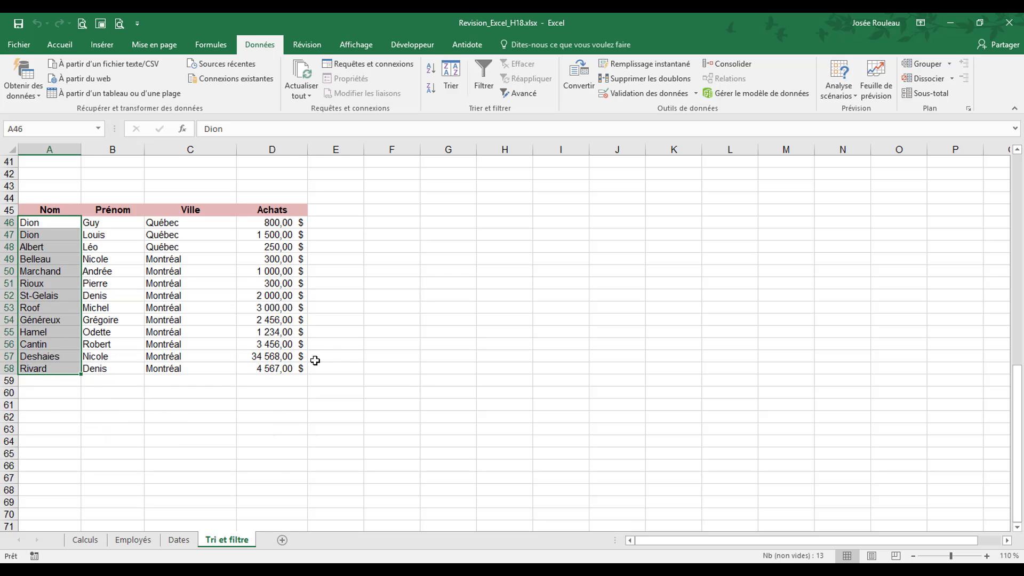
pyautogui.scroll(5, 320, 358)
pyautogui.scroll(8, 330, 357)
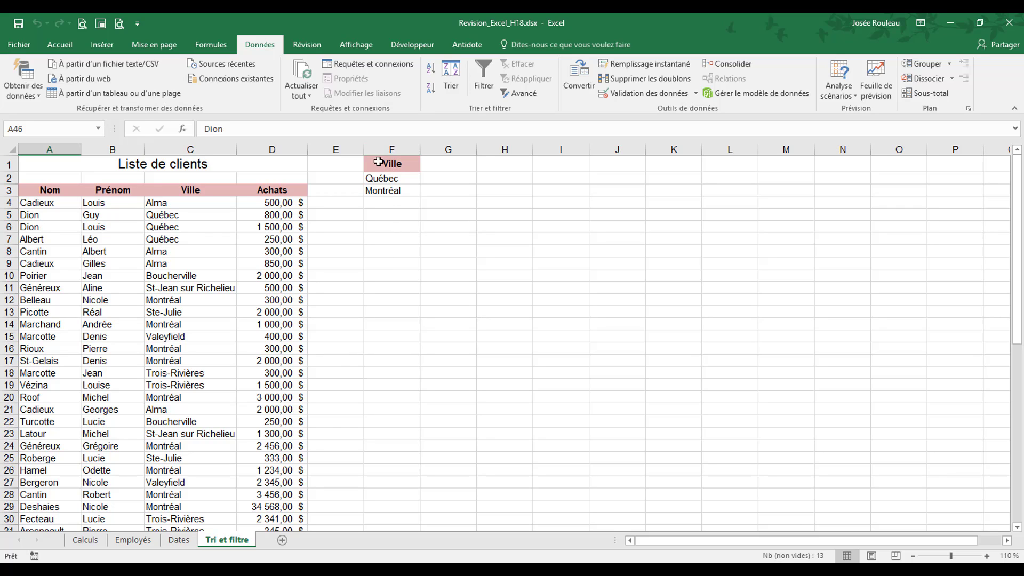
# Clear the two city criteria in F2:F3, keeping the Ville heading
pyautogui.moveTo(396, 163); pyautogui.dragTo(401, 200)
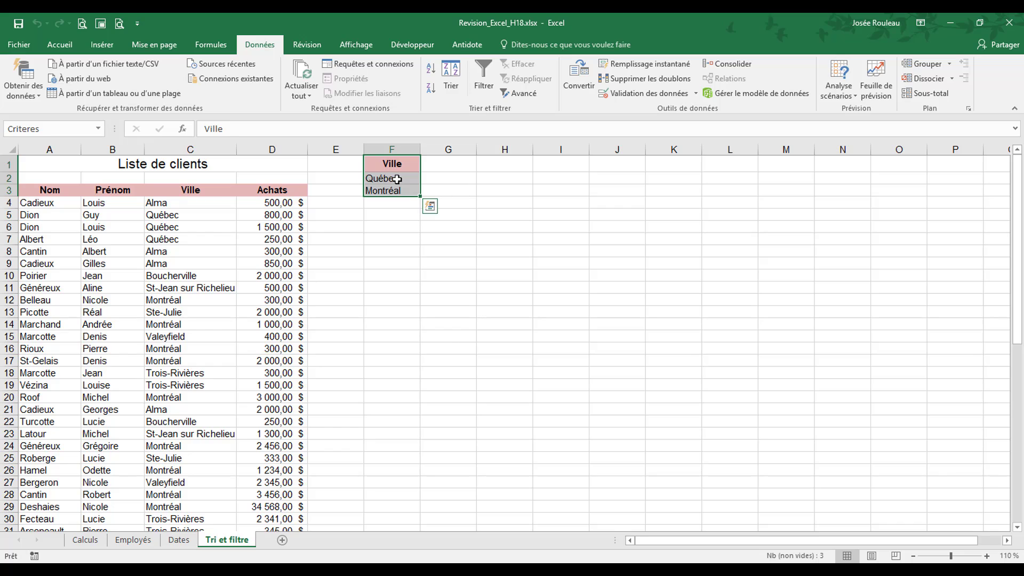
pyautogui.moveTo(394, 183); pyautogui.dragTo(397, 192)
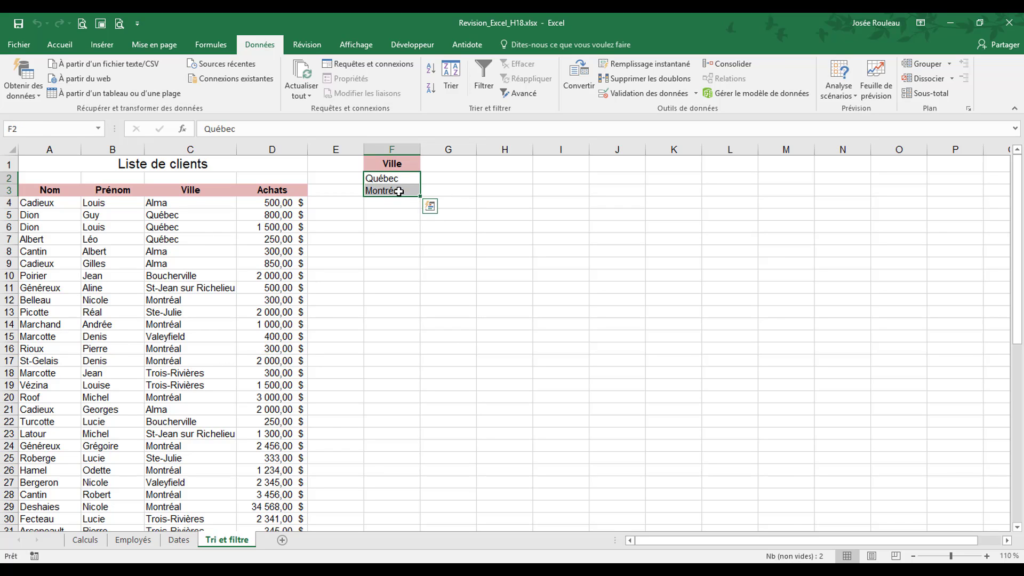
pyautogui.press('Delete')
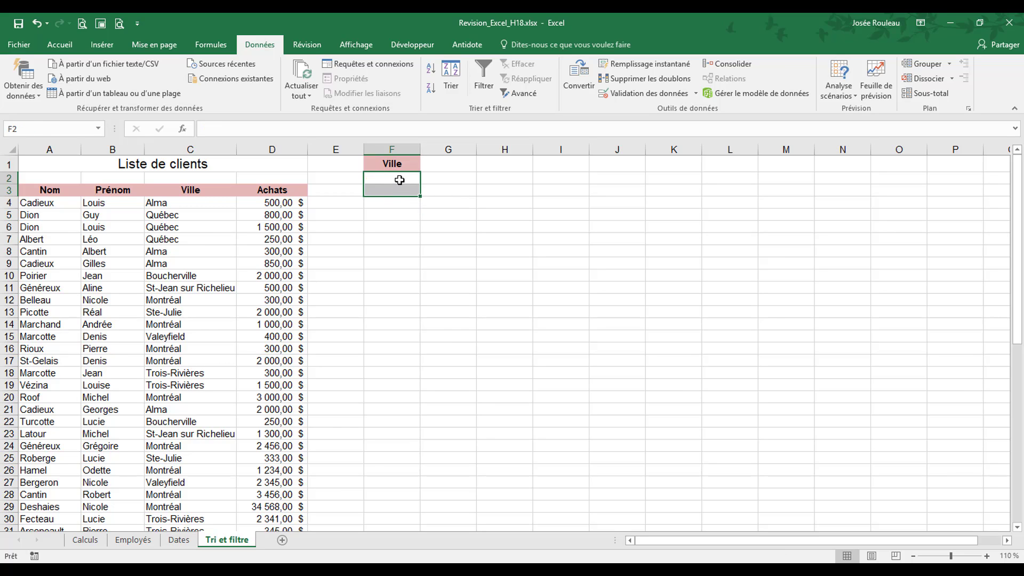
# Copy the city Trois-Rivières from the client list into criteria cell F2, under the Ville heading
pyautogui.click(399, 178)
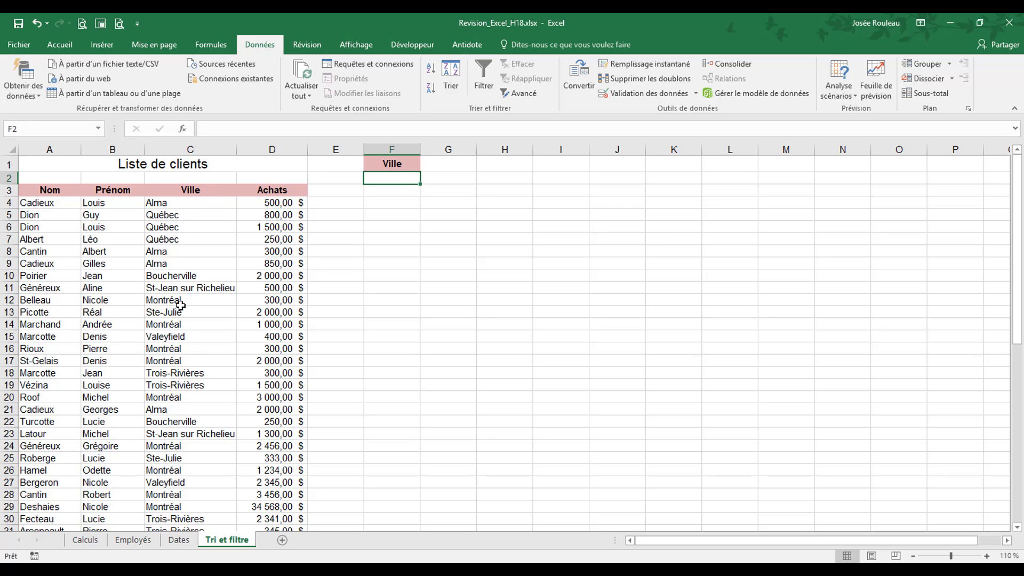
pyautogui.click(189, 373)
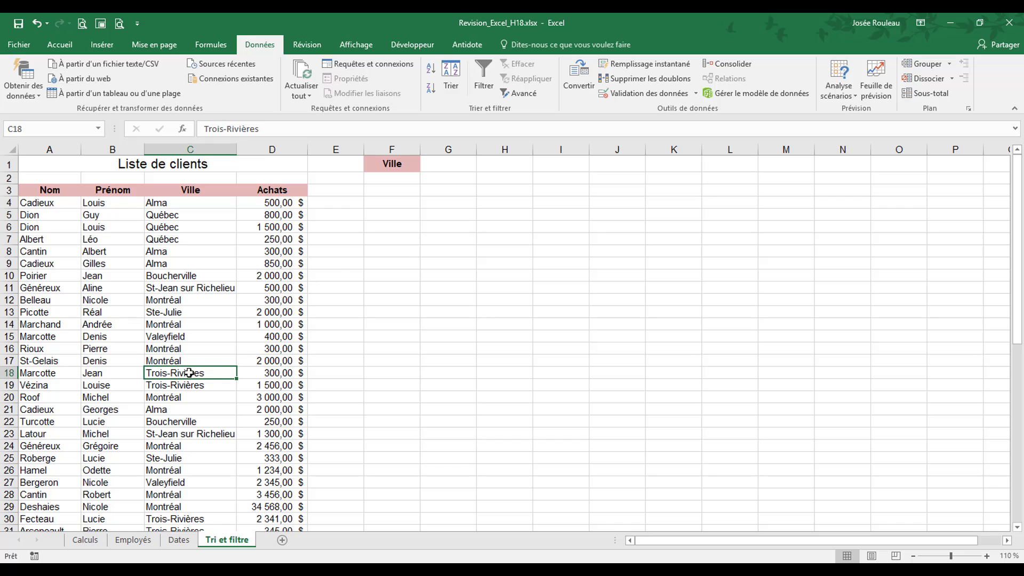
pyautogui.hotkey('ctrl', 'c')
pyautogui.click(411, 179)
pyautogui.hotkey('ctrl', 'v')
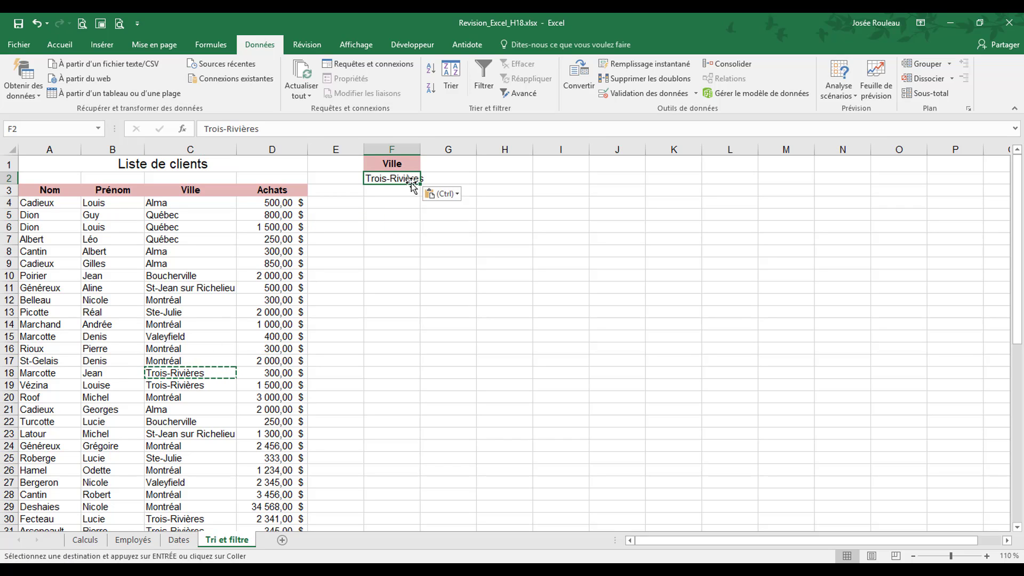
# Copy the Achats heading from the client list into G1, beside the Ville criteria heading
pyautogui.click(302, 190)
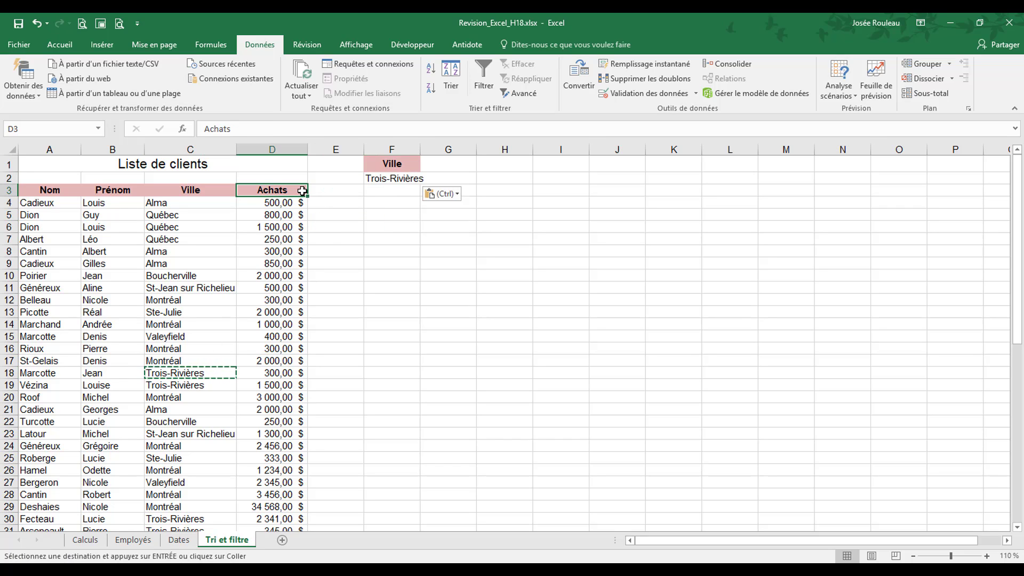
pyautogui.hotkey('ctrl', 'c')
pyautogui.click(444, 165)
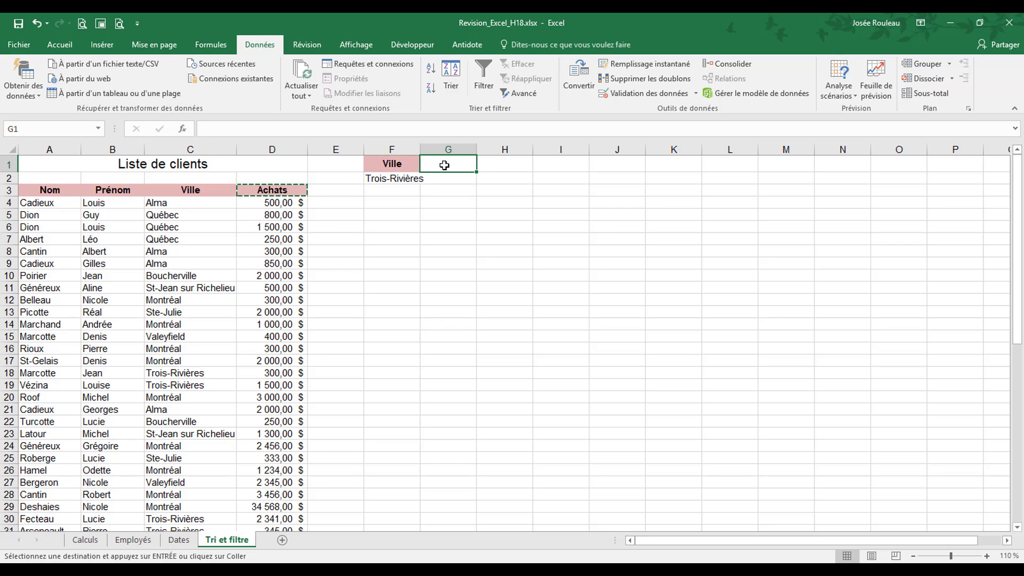
pyautogui.hotkey('ctrl', 'v')
# Enter the purchase criterion >500 in cell G2, under the Achats heading
pyautogui.click(452, 179)
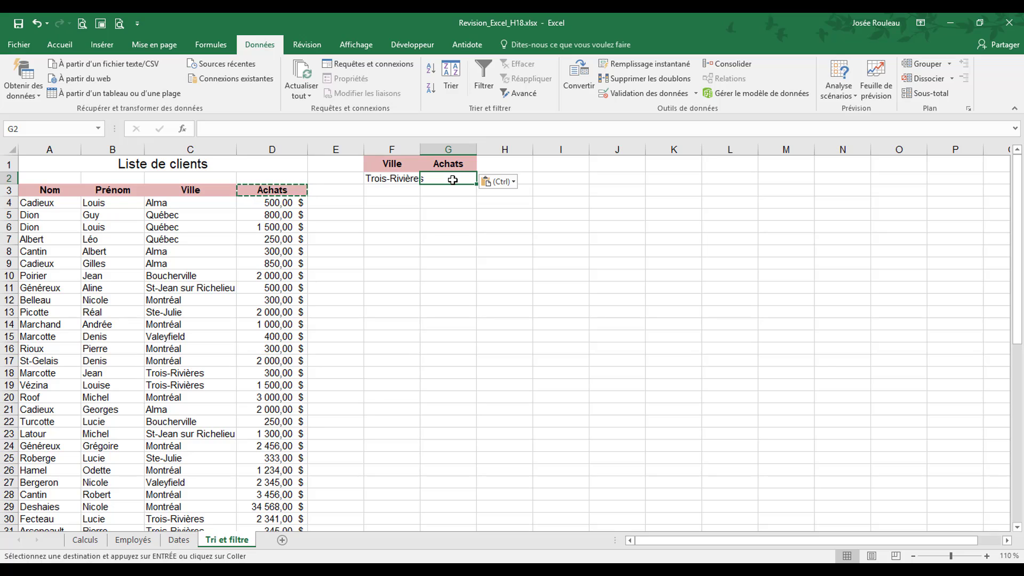
pyautogui.write('-')
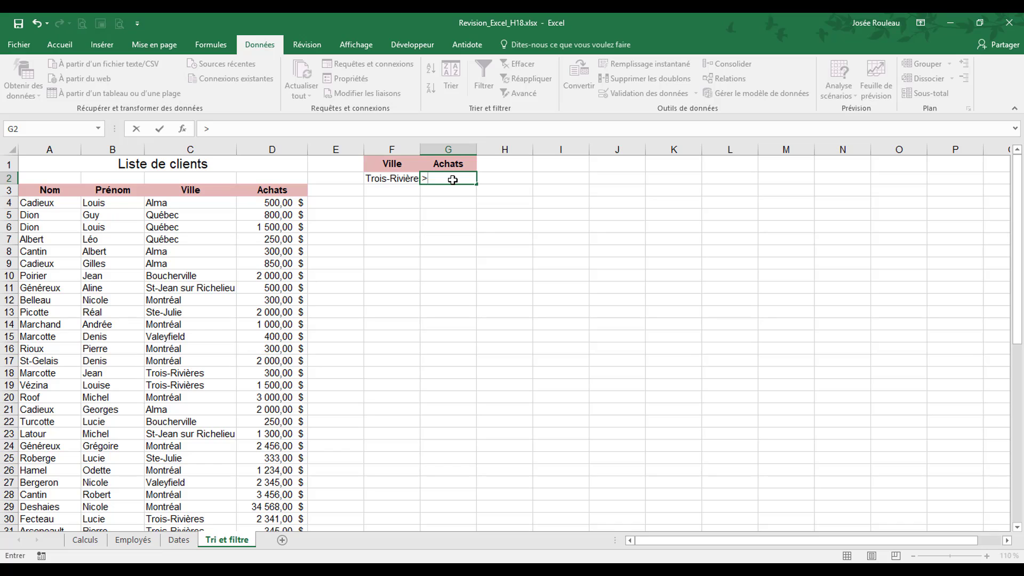
pyautogui.write('500')
pyautogui.press('Left')
pyautogui.press('Left')
pyautogui.press('Right')
pyautogui.press('Right')
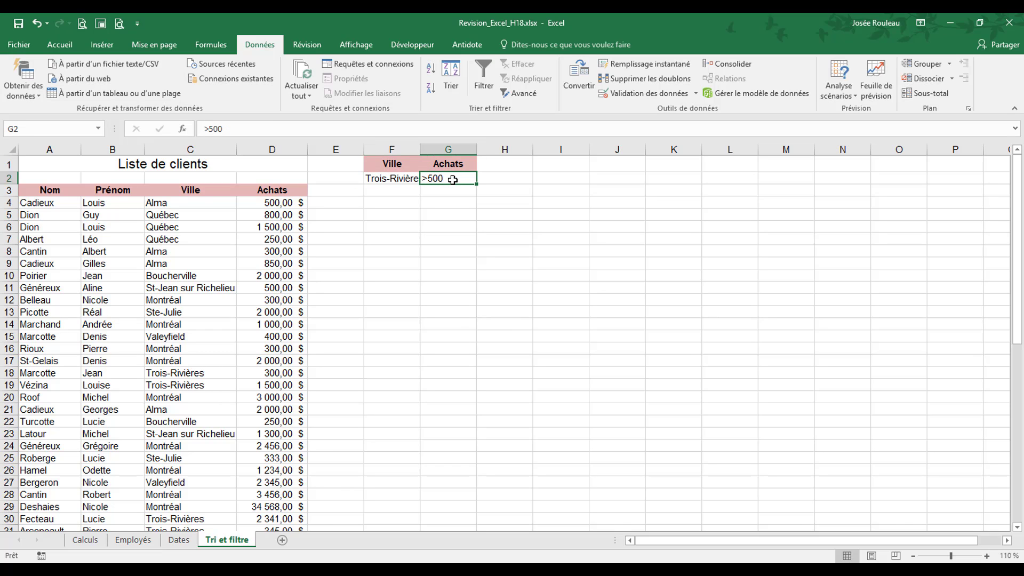
pyautogui.press('F2')
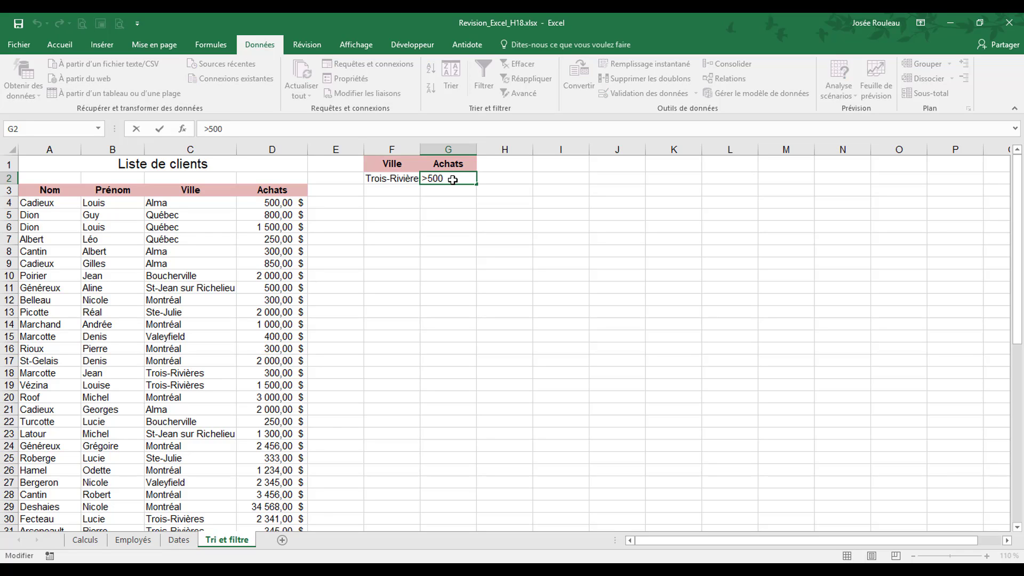
pyautogui.press('Left')
pyautogui.press('Left')
pyautogui.press('Left')
pyautogui.write('=')
pyautogui.press('BackSpace')
pyautogui.press('Return')
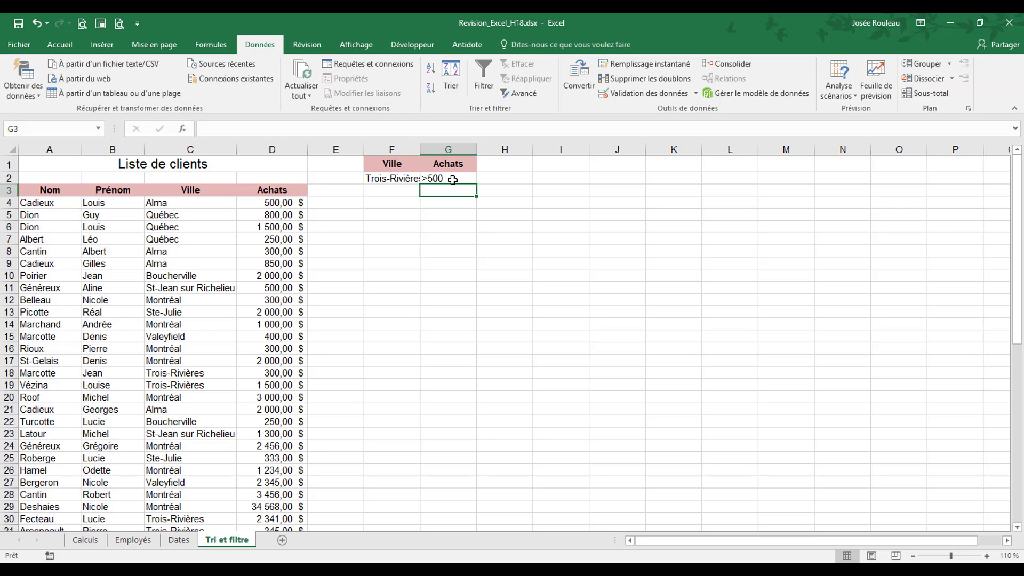
# Autofit column F so its width matches the city criterion
pyautogui.doubleClick(419, 150)
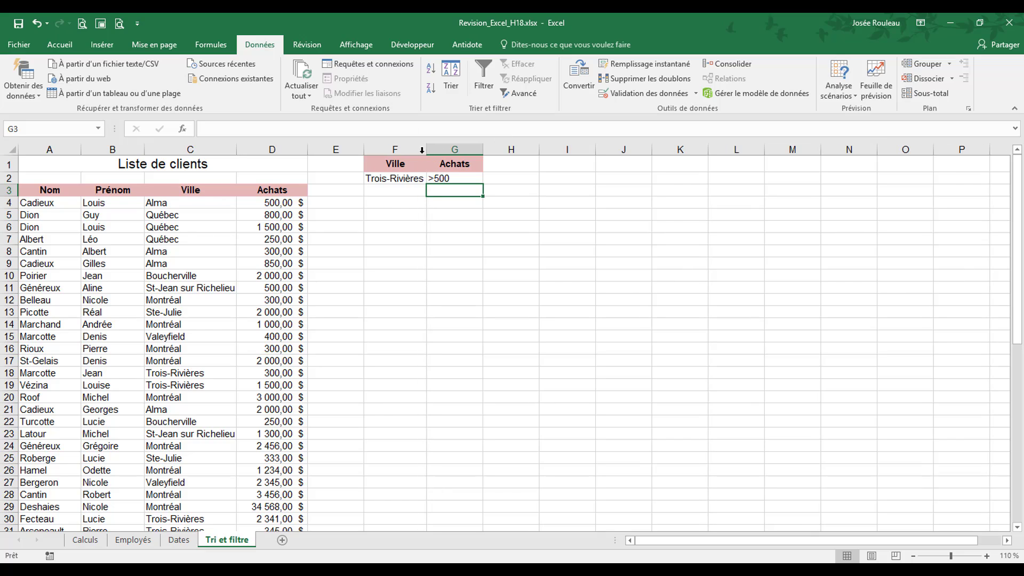
pyautogui.click(399, 255)
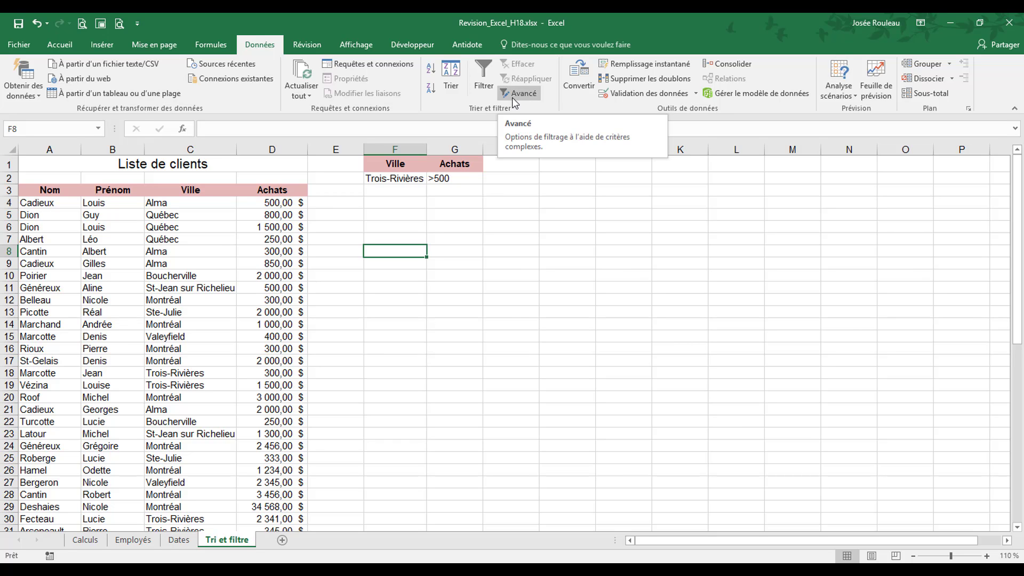
# Start an advanced filter that copies its results to another location, keeping A3:D32 as the list range
pyautogui.click(531, 95)
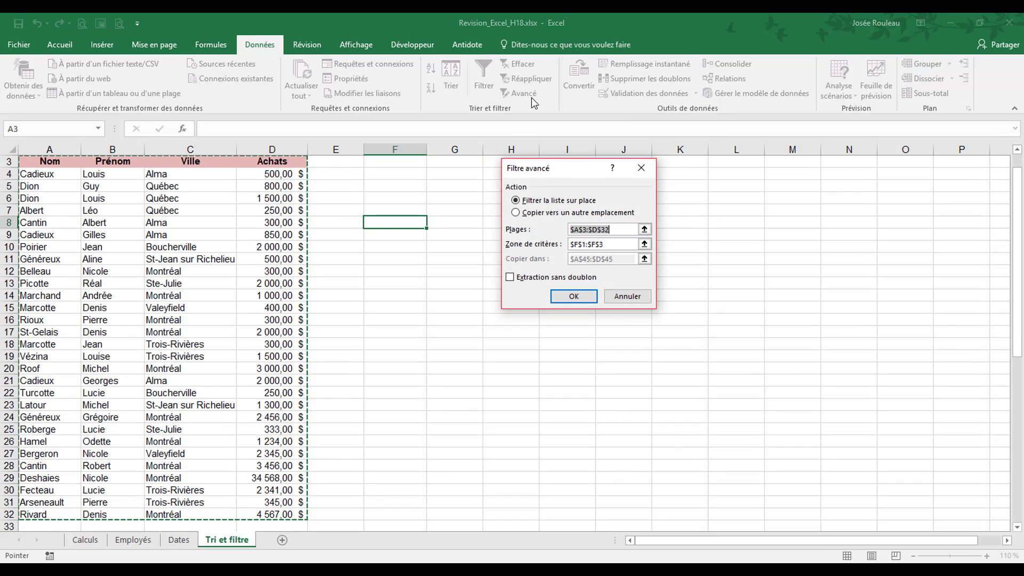
pyautogui.click(515, 213)
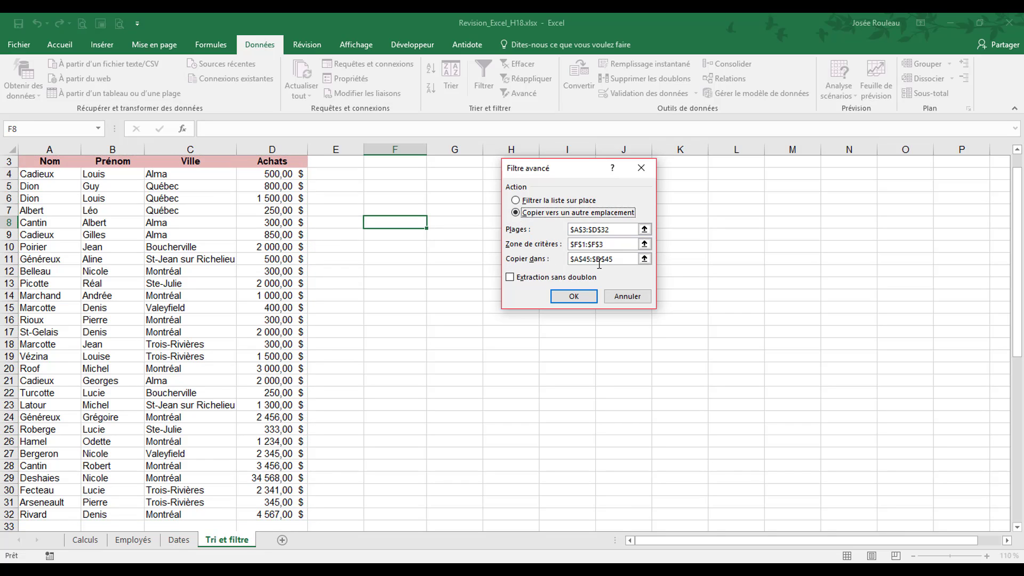
pyautogui.click(591, 230)
pyautogui.click(593, 231)
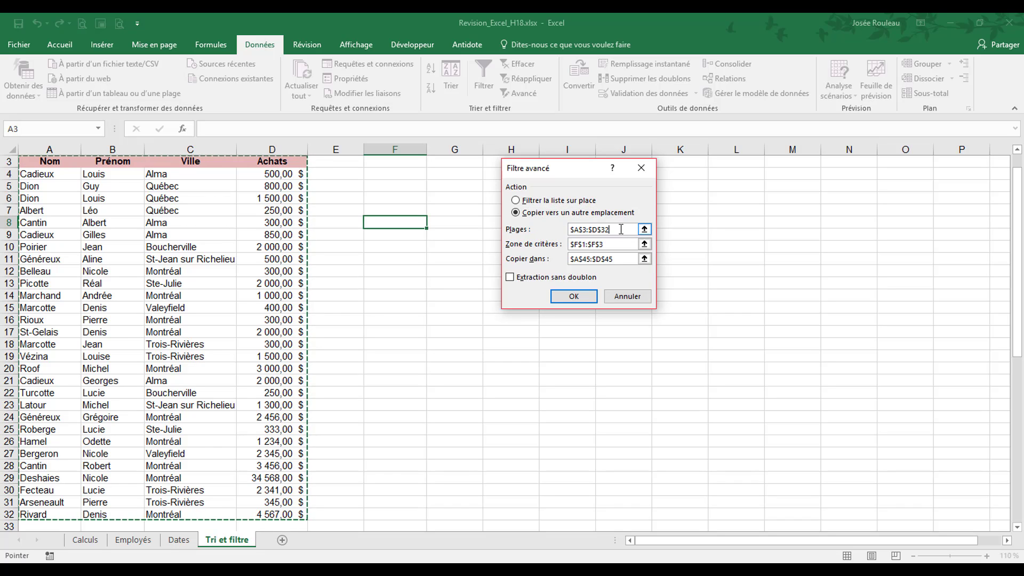
# Replace the advanced filter's criteria range with F1:G2
pyautogui.click(619, 244)
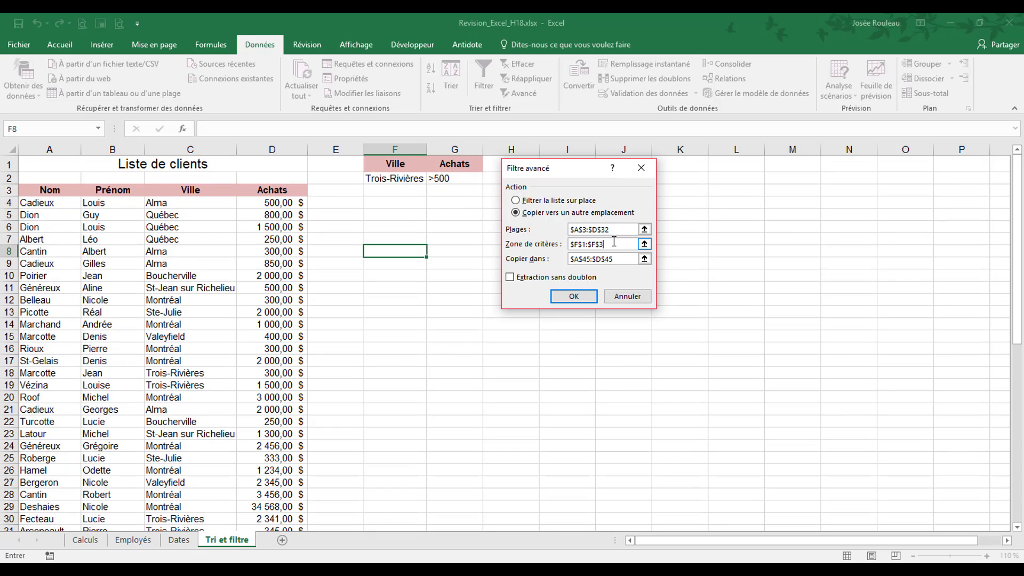
pyautogui.moveTo(610, 244); pyautogui.dragTo(560, 245)
pyautogui.press('BackSpace')
pyautogui.click(644, 244)
pyautogui.moveTo(393, 165); pyautogui.dragTo(451, 178)
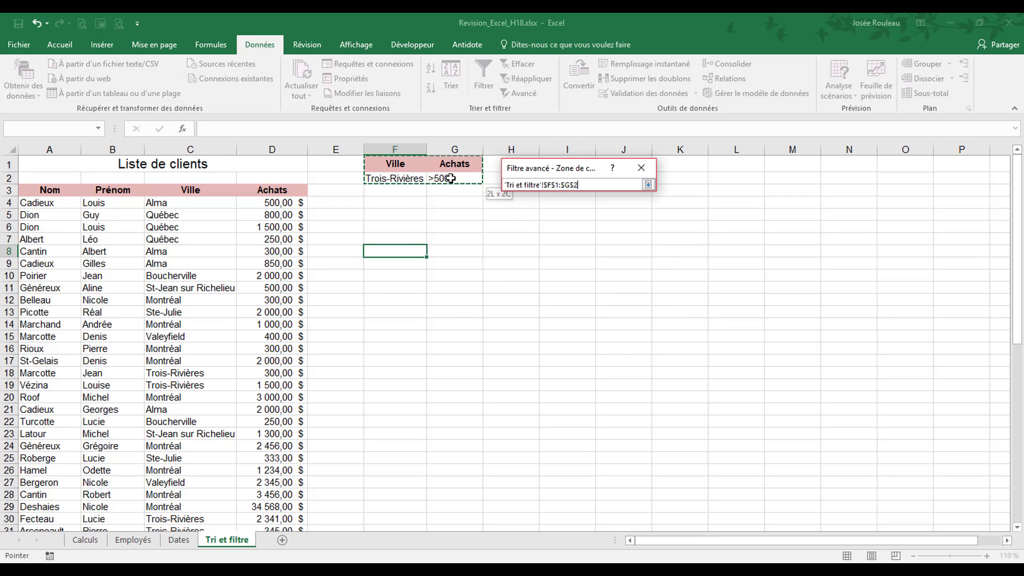
pyautogui.click(648, 186)
# Set the filter's copy destination to cell A60, below the previous extraction, and run it
pyautogui.click(620, 259)
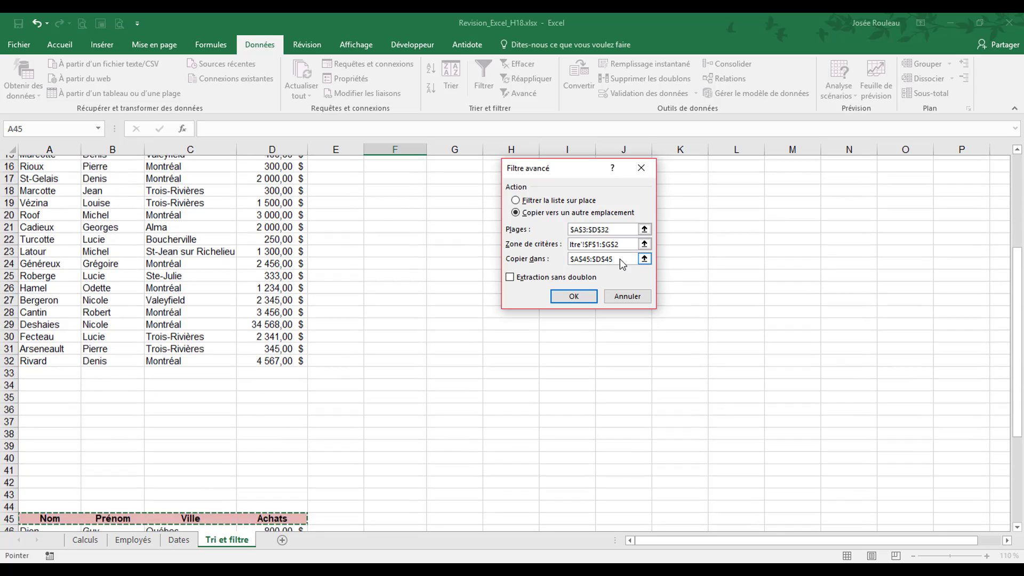
pyautogui.moveTo(621, 262); pyautogui.dragTo(563, 256)
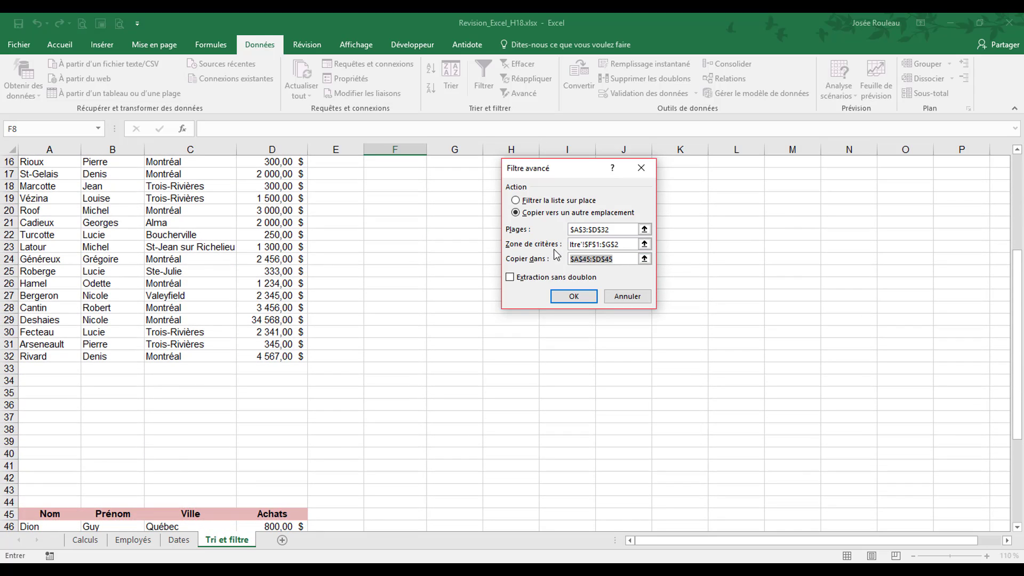
pyautogui.press('BackSpace')
pyautogui.scroll(-6, 380, 370)
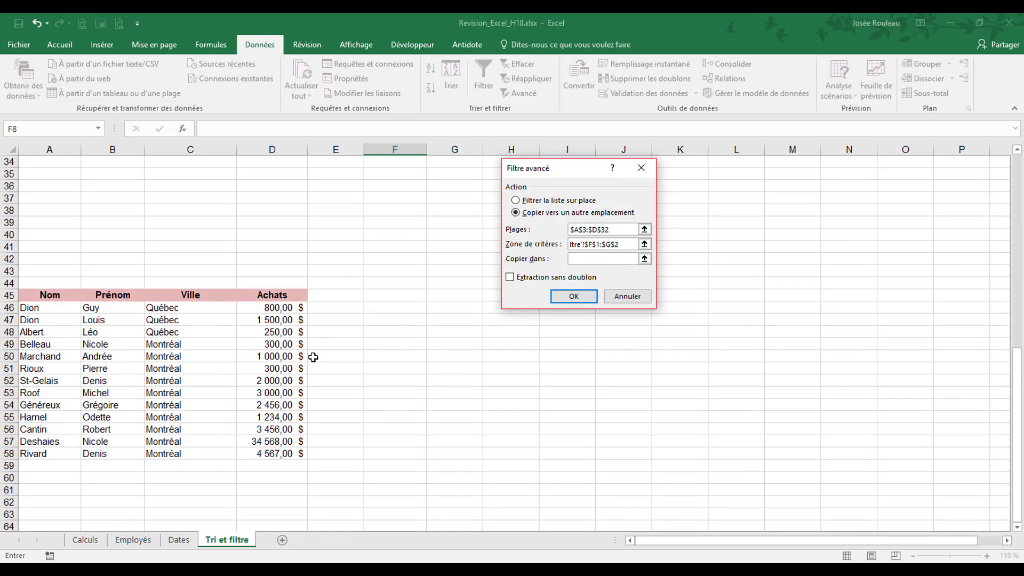
pyautogui.scroll(-2, 315, 370)
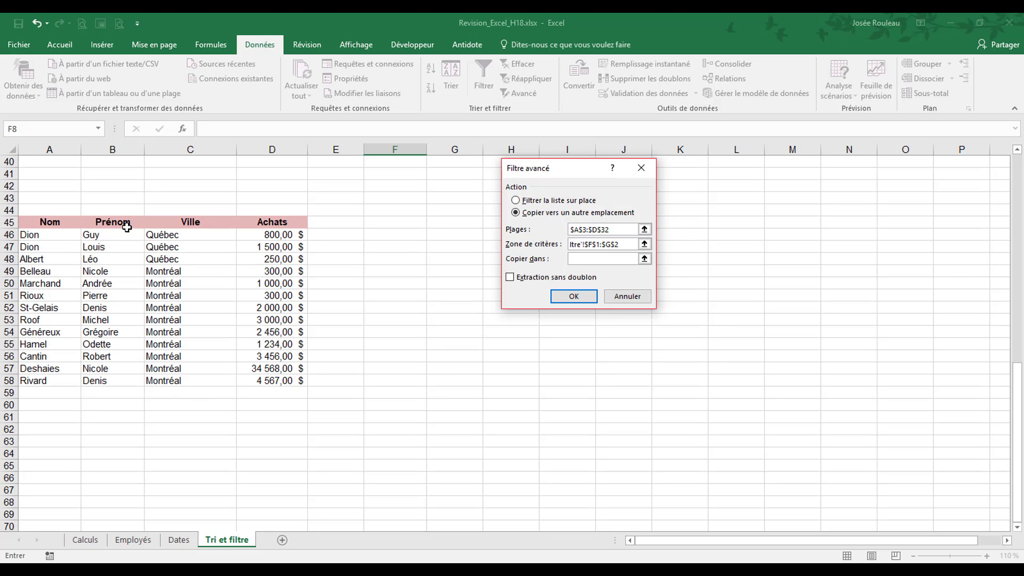
pyautogui.click(47, 405)
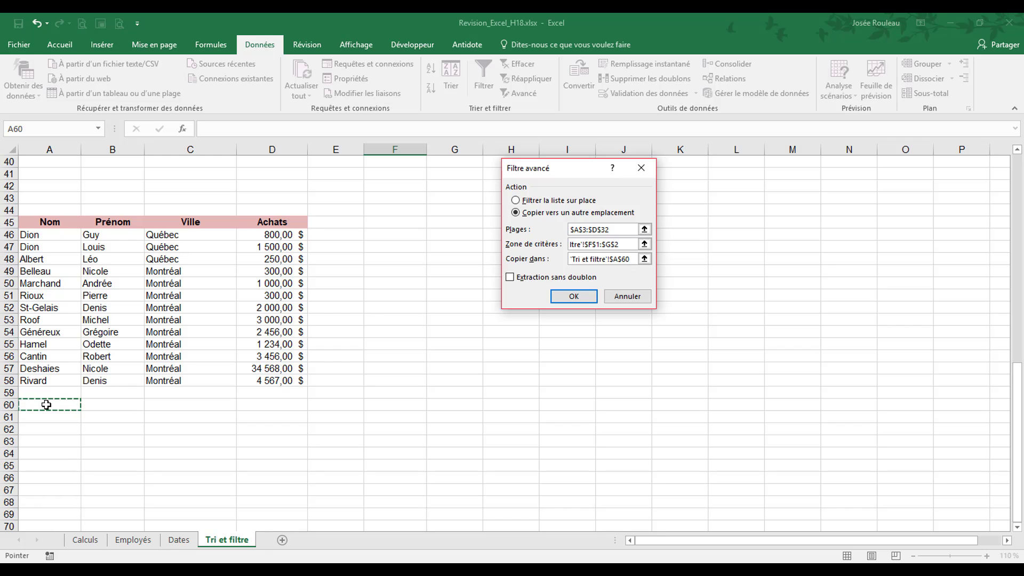
pyautogui.click(590, 300)
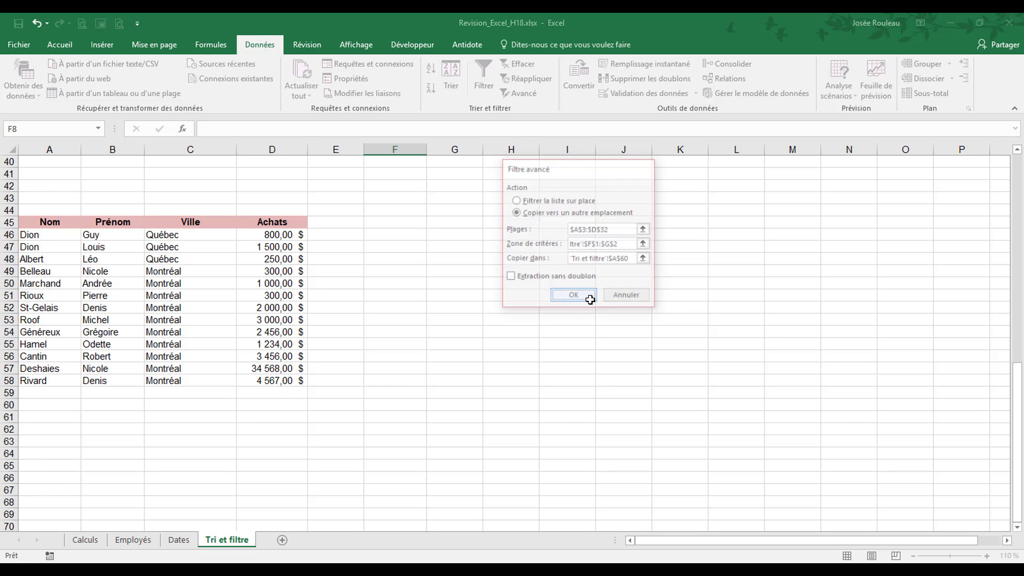
pyautogui.scroll(-14, 349, 340)
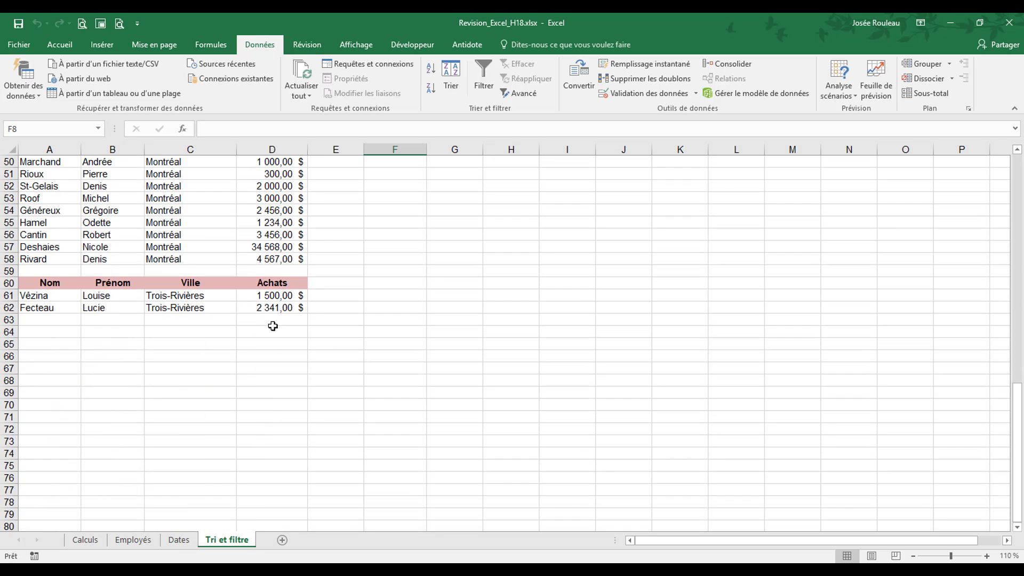